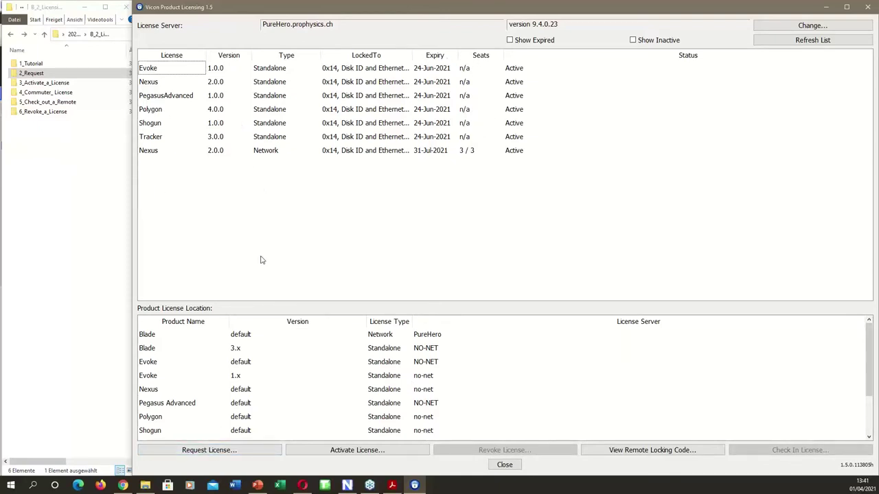
Review the license request form for Nexus 2.x, including its contact fields and save-to-file location, and close it without saving a request.
left_click(197, 449)
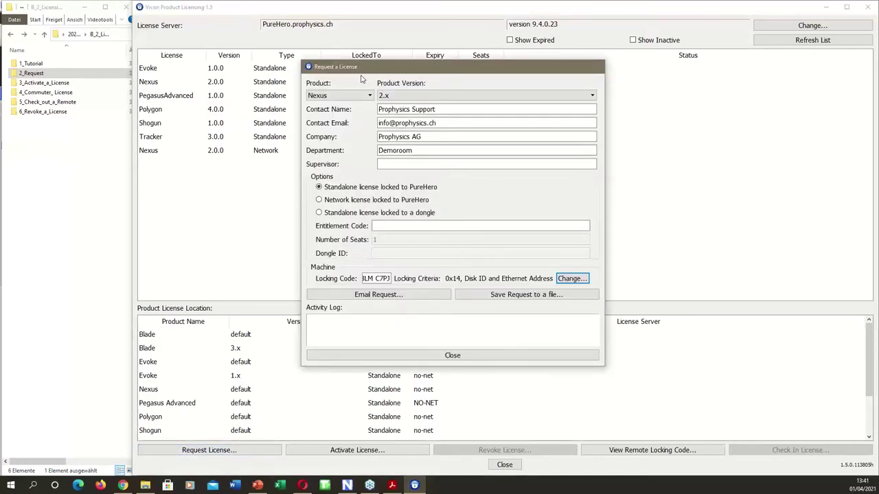
triple_click(449, 112)
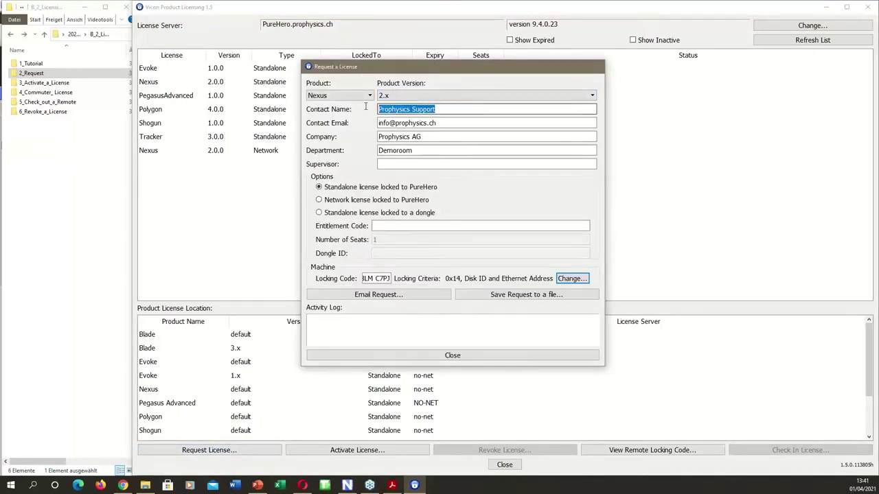
triple_click(444, 124)
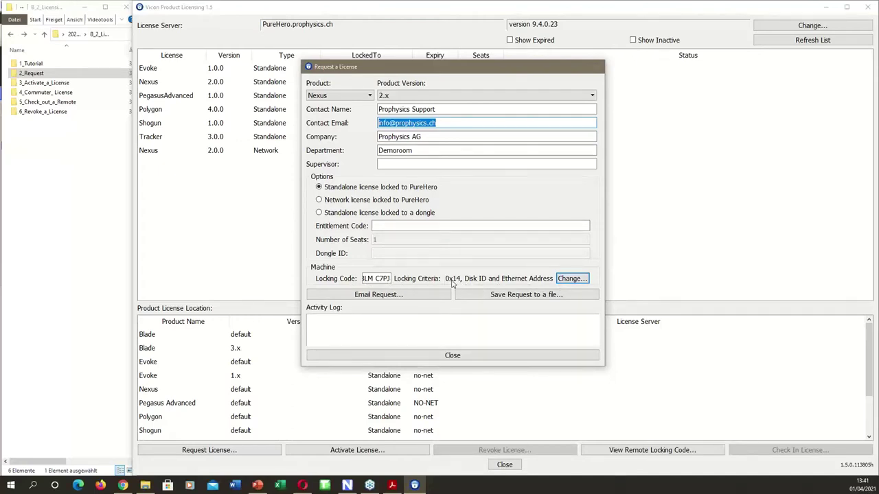
left_click(500, 296)
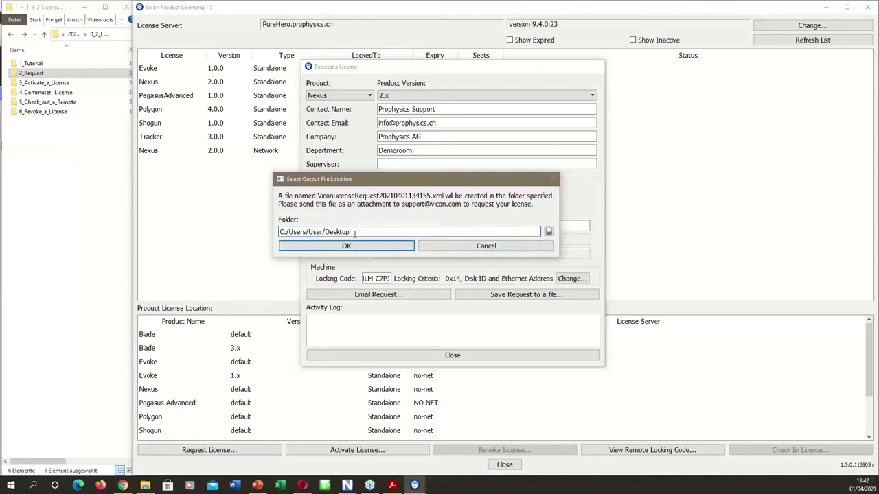
left_click(492, 246)
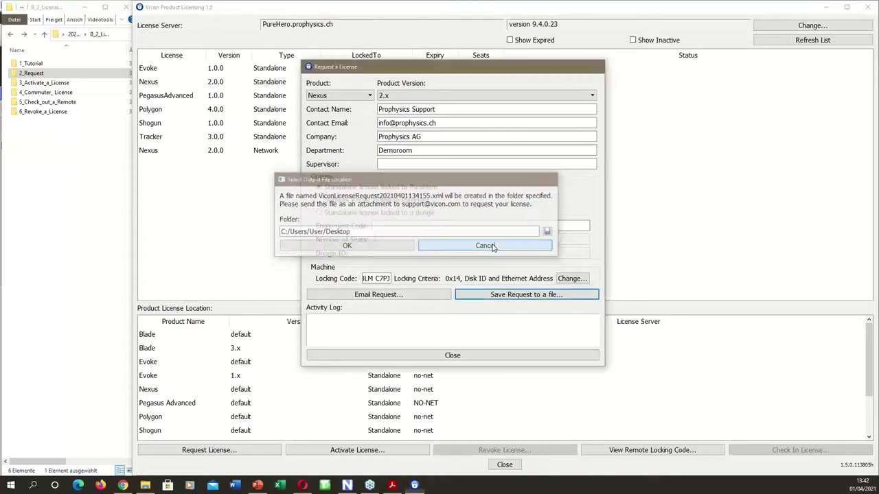
left_click(480, 356)
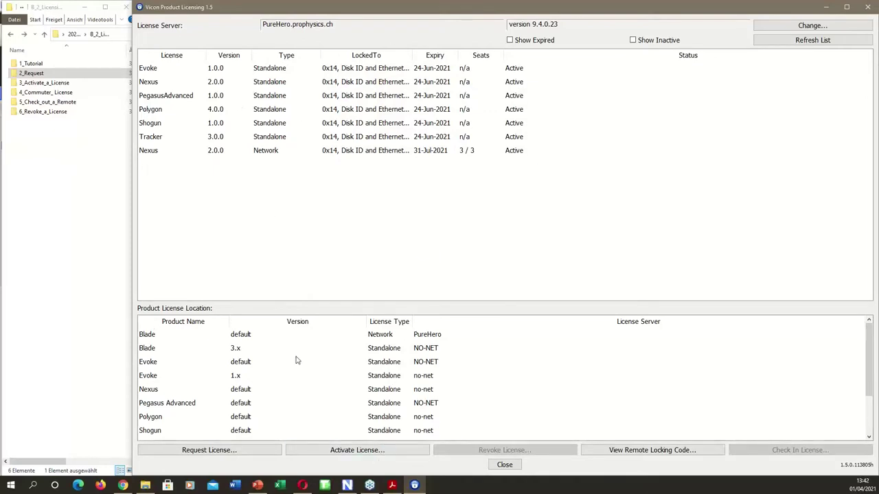
Examine how to activate a license by locating PUREHERO.lic in the 3xNexus2 folder, and leave without activating it.
left_click(371, 450)
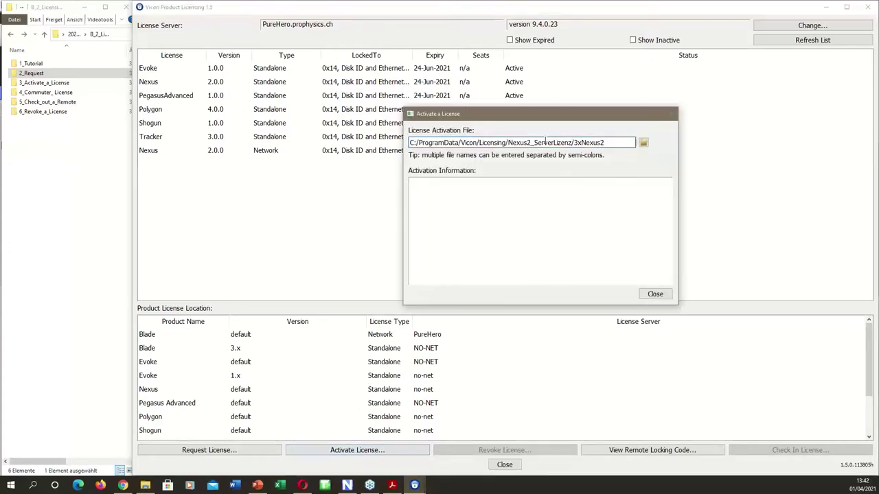
left_click(642, 143)
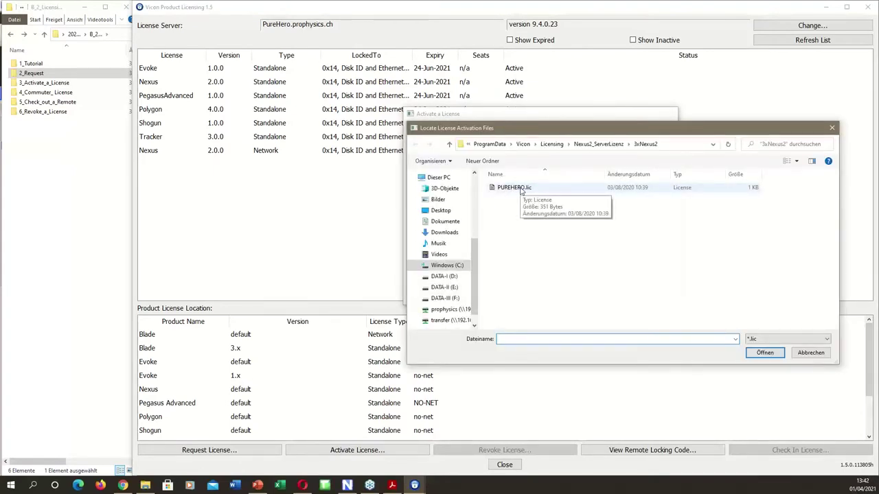
left_click(521, 188)
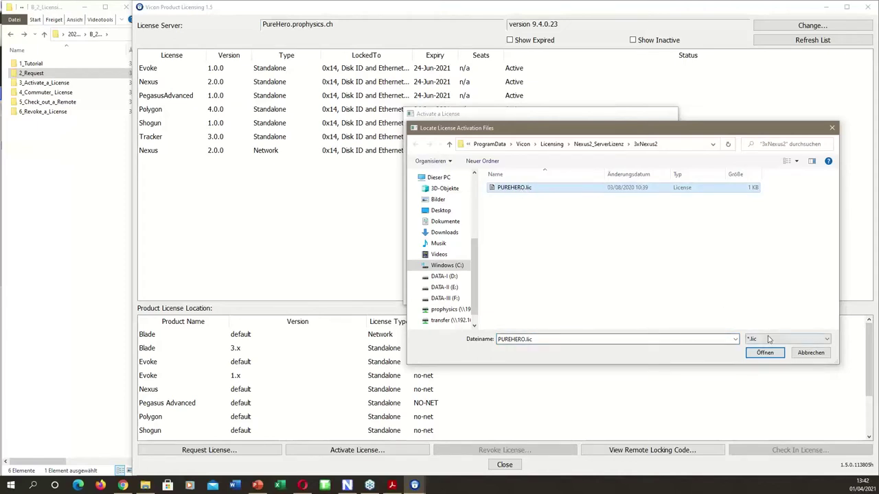
left_click(810, 353)
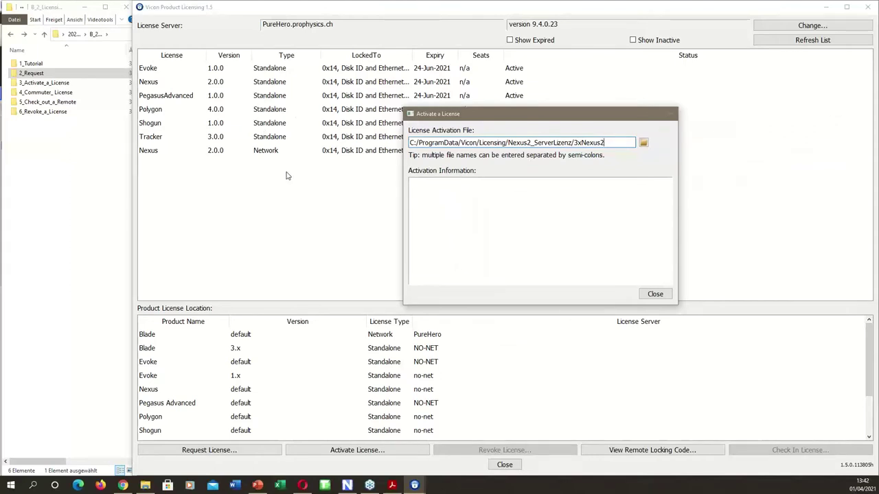
left_click(656, 295)
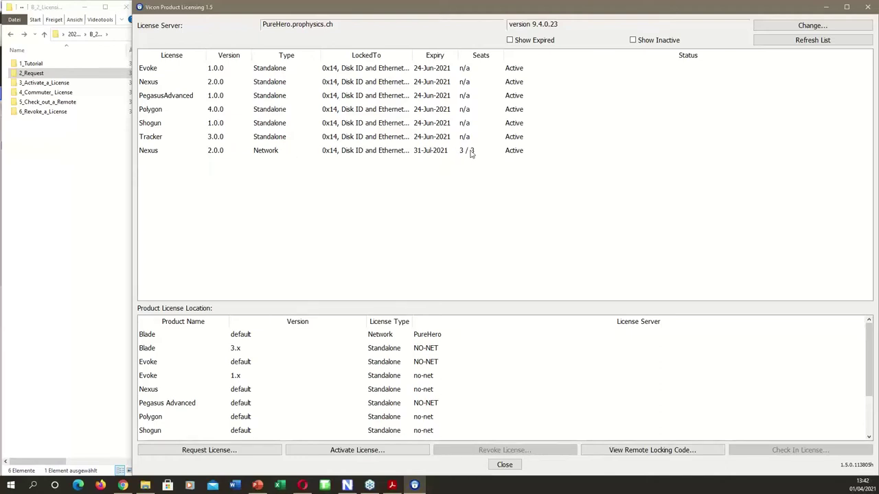
Examine the commuter days setting in the check-out options of the Nexus network license, and close without checking out.
left_click(150, 152)
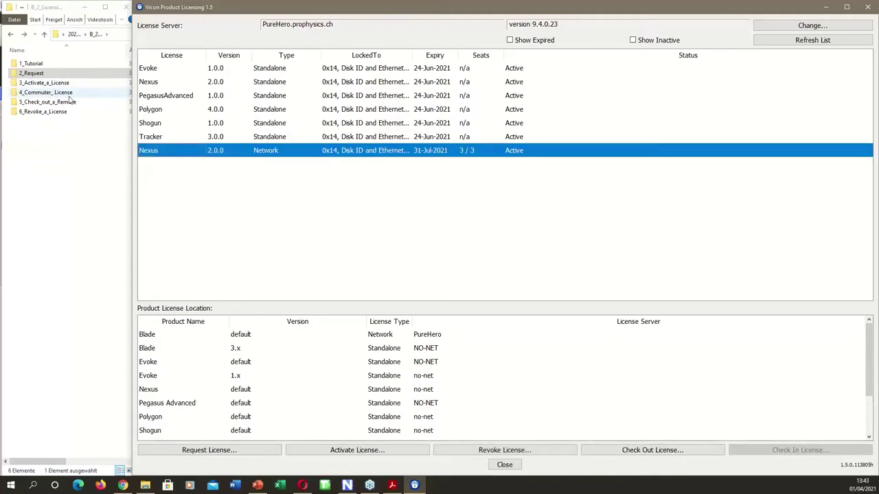
right_click(447, 152)
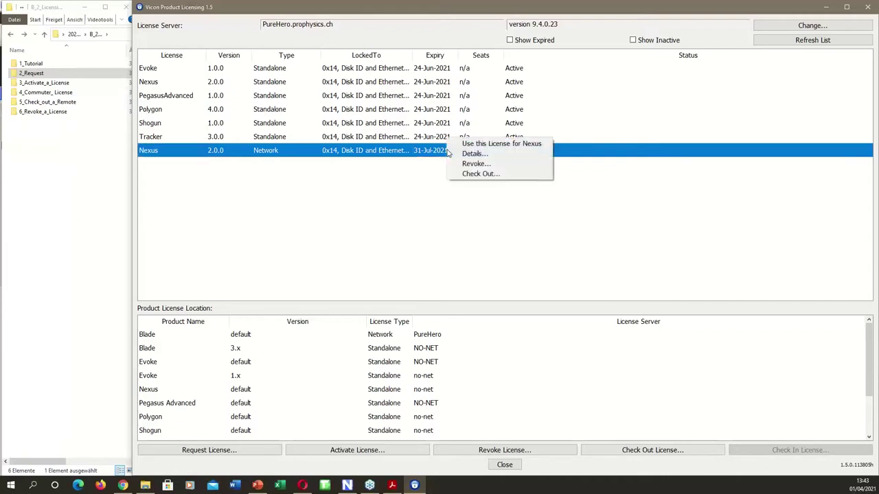
left_click(485, 174)
left_click(634, 146)
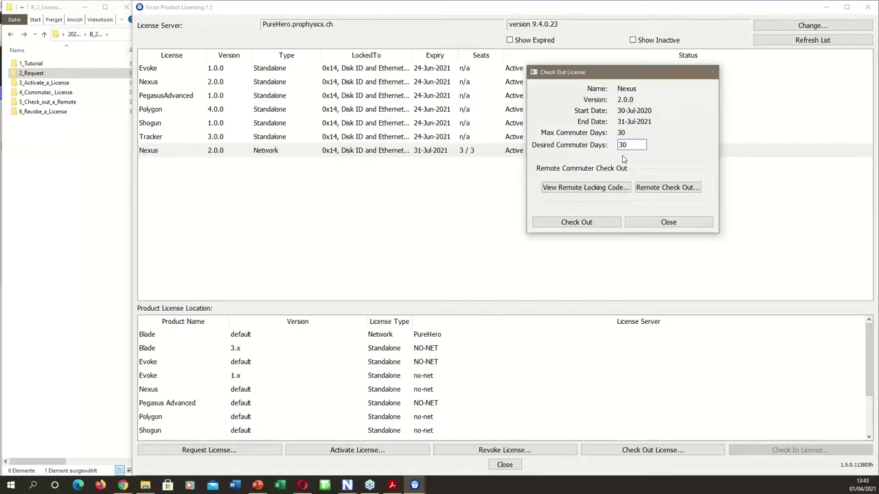
left_click(659, 224)
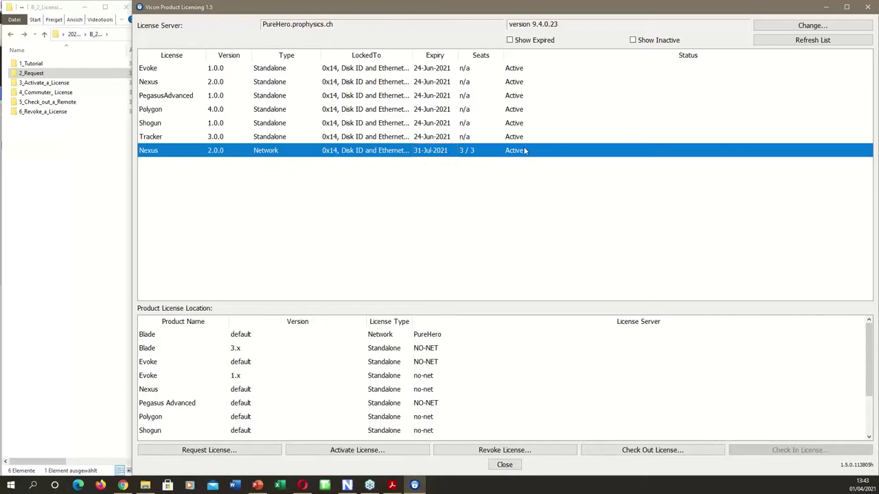
View the contents of the 5_Check_out_a_Remote folder in File Explorer and return to the parent folder.
left_click(68, 103)
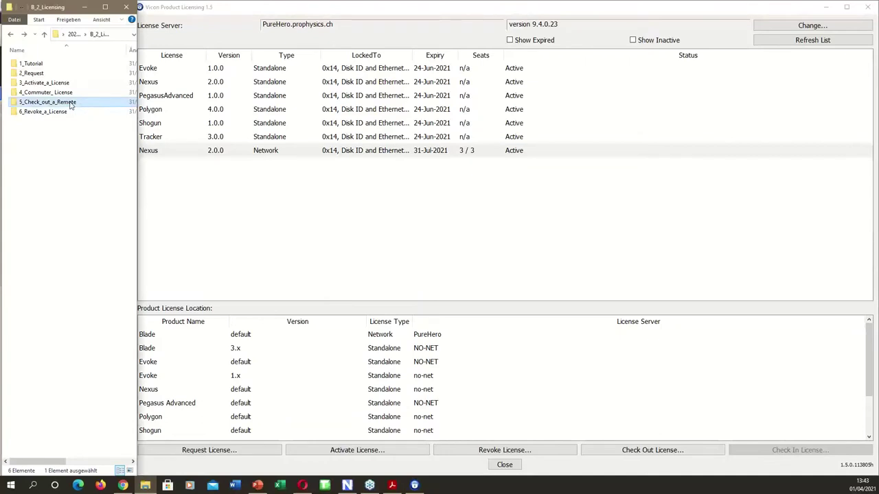
double_click(73, 105)
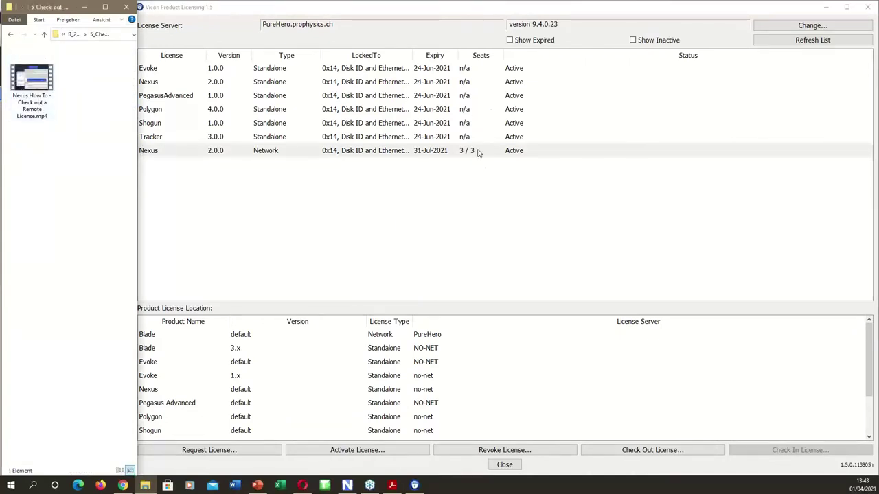
left_click(11, 35)
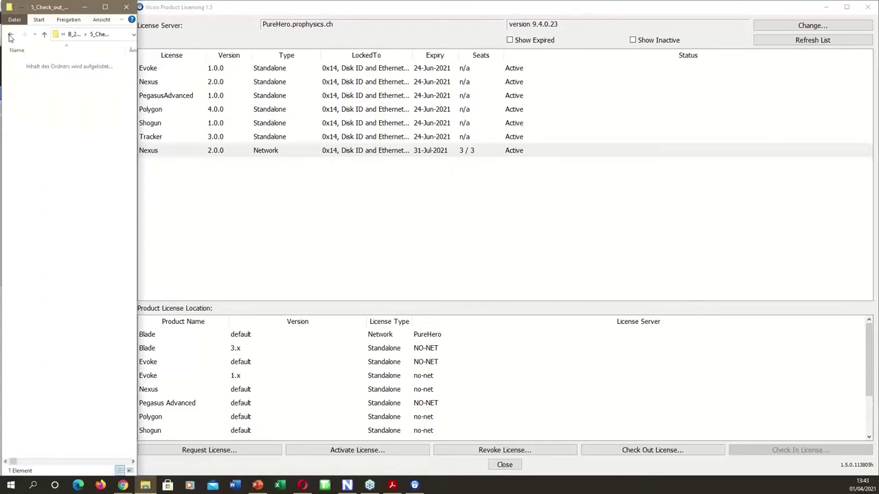
Switch back to Vicon Product Licensing and view the remote commuter check-out options for the Nexus network license.
left_click(327, 151)
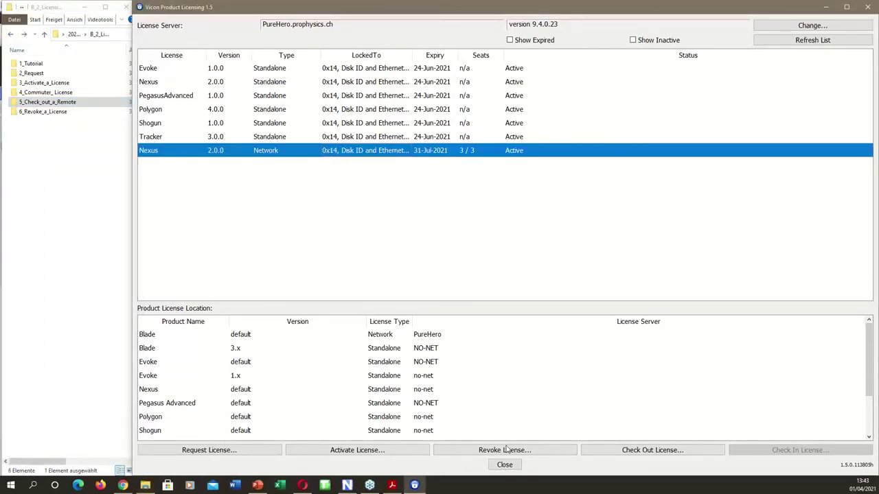
left_click(652, 450)
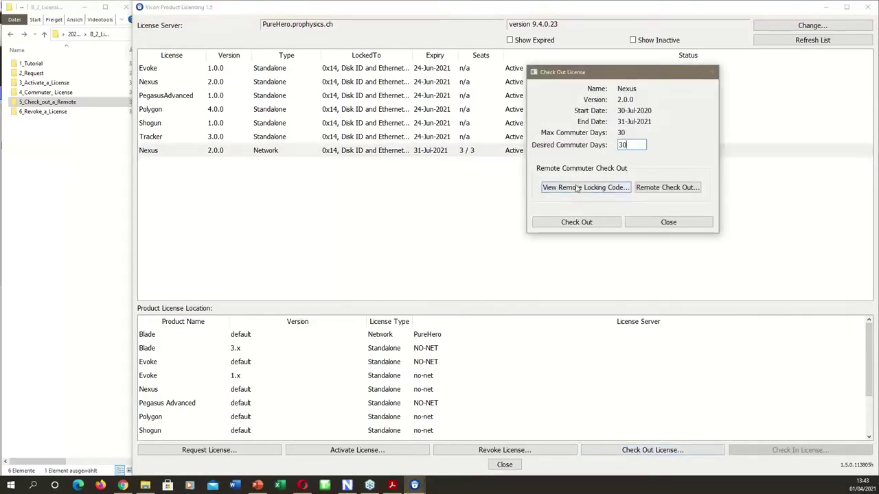
left_click(669, 223)
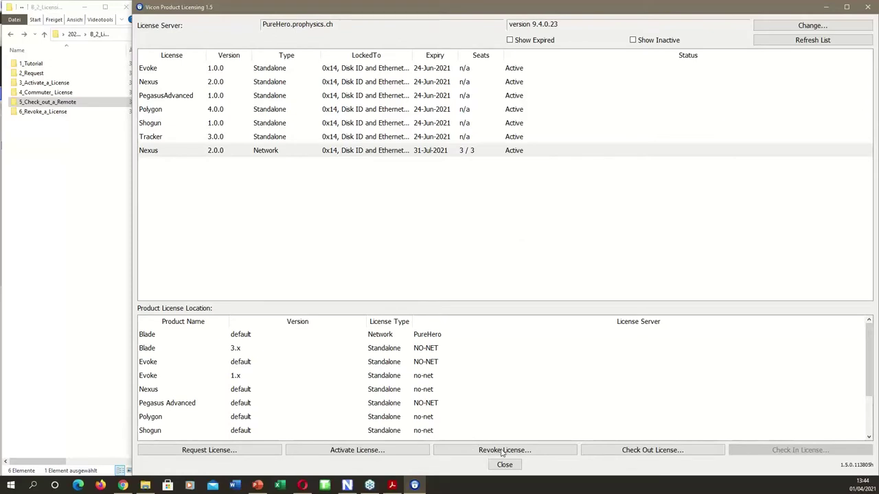
View the license details of the Nexus network license and look over its check-out options again.
right_click(414, 152)
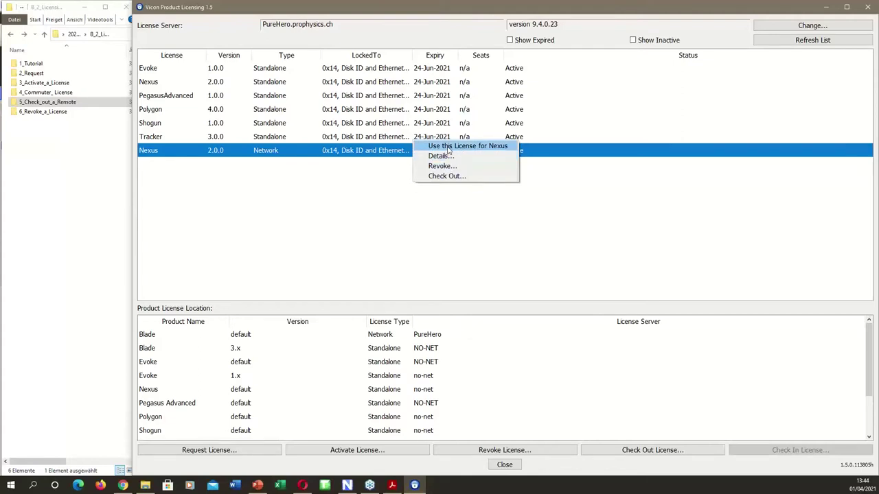
left_click(446, 156)
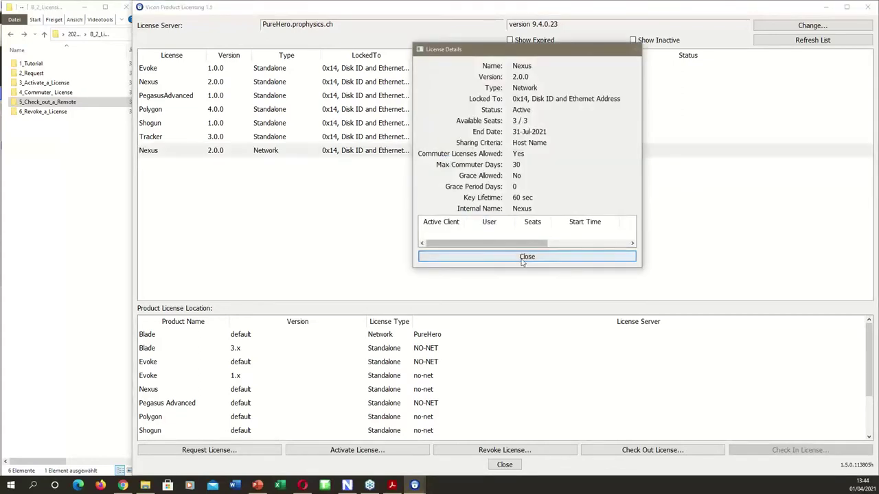
left_click(525, 259)
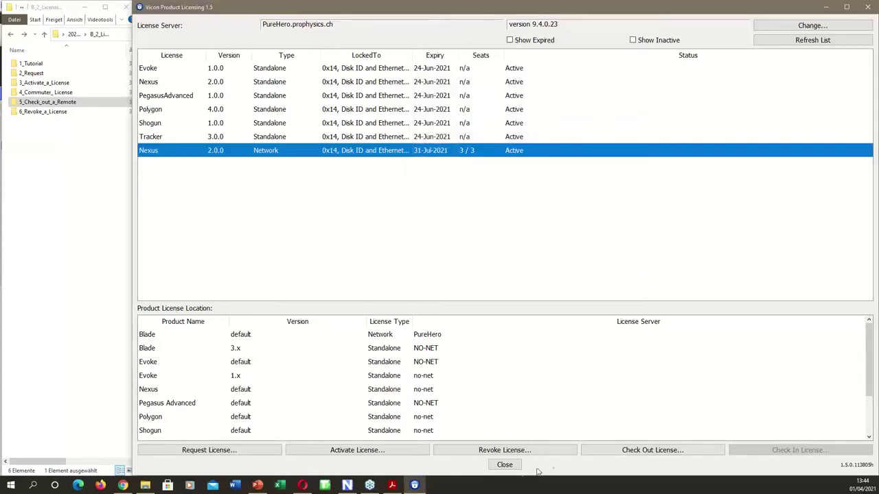
left_click(653, 451)
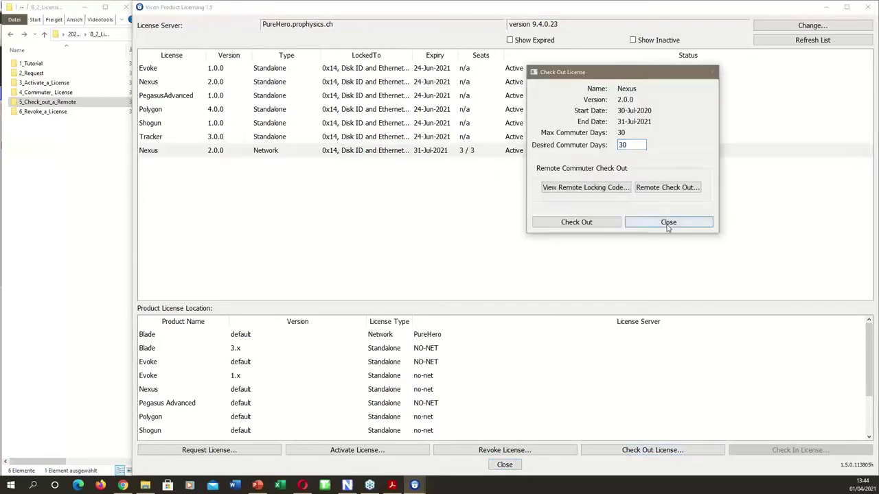
left_click(667, 222)
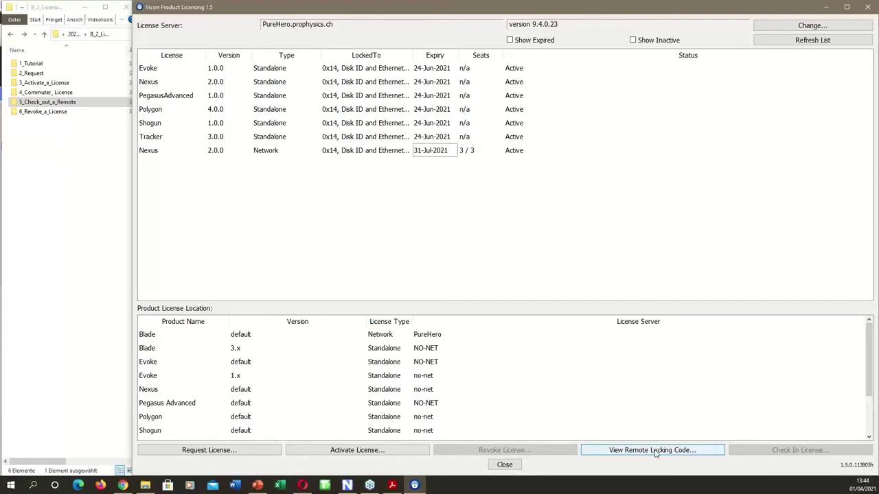
Deselect the Nexus network license and copy the current machine's whole remote locking code.
left_click(356, 137)
left_click(402, 213)
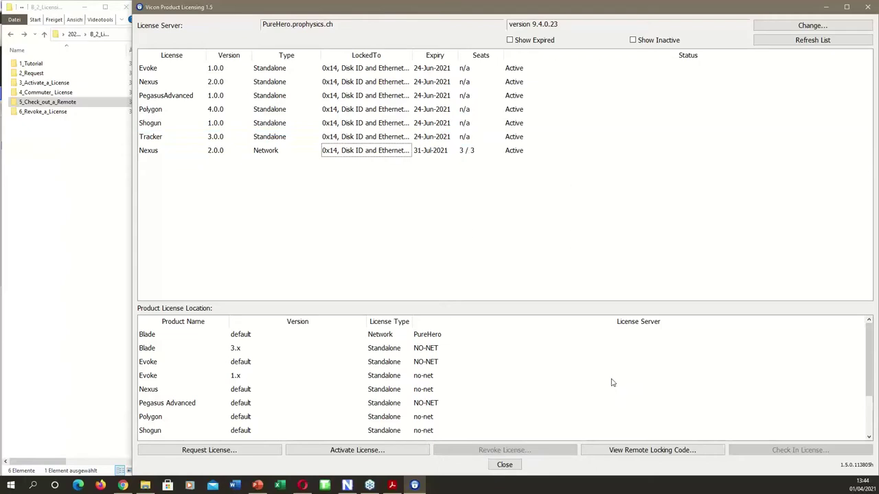
left_click(648, 453)
left_click_drag(476, 217, 282, 178)
key("ctrl+c")
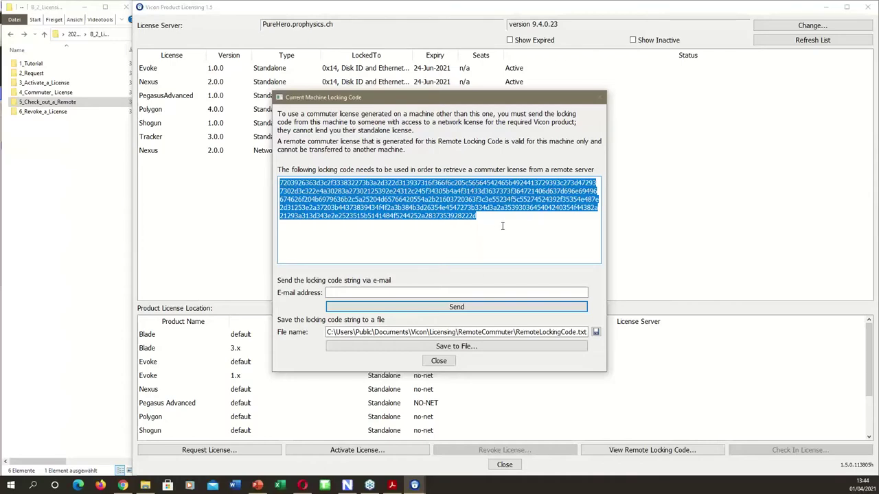
left_click_drag(525, 102, 622, 173)
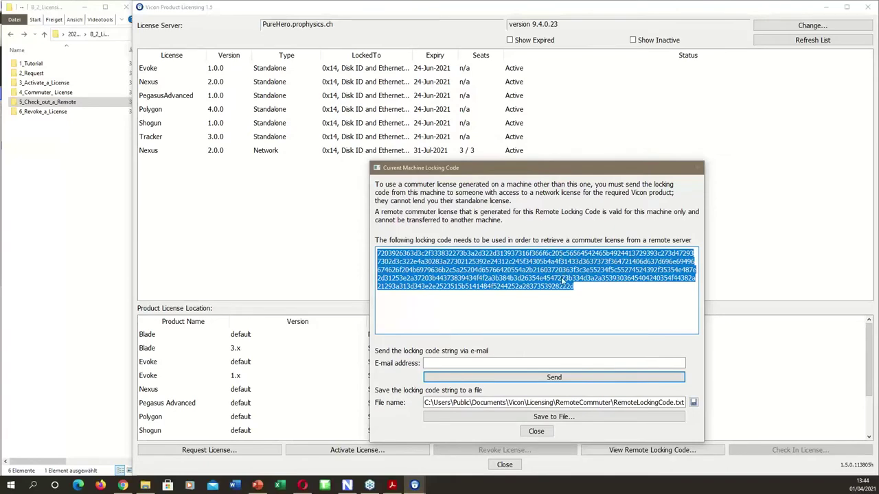
left_click(536, 431)
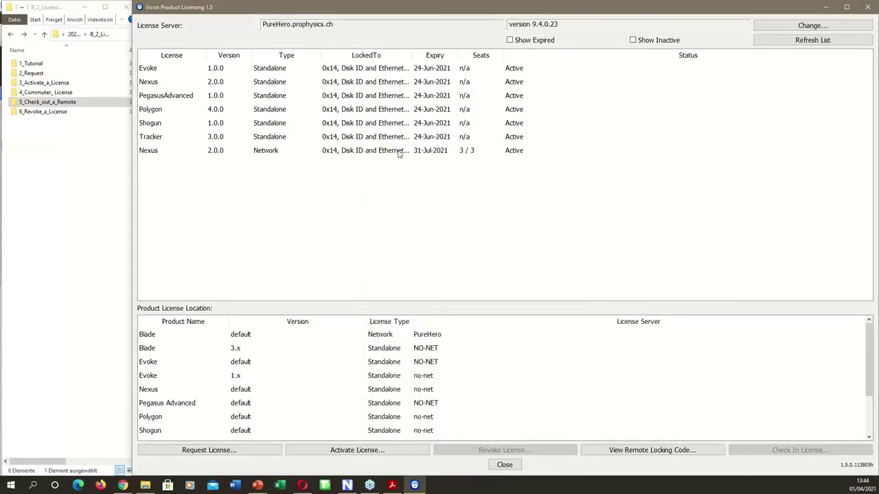
Paste the copied locking code into the remote commuter check-out of the Nexus network license, and close without checking out.
right_click(399, 153)
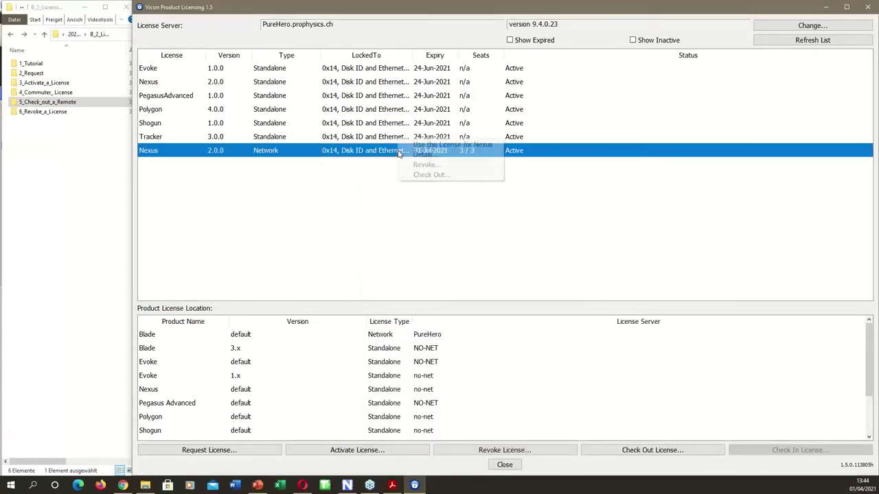
left_click(437, 175)
left_click(665, 189)
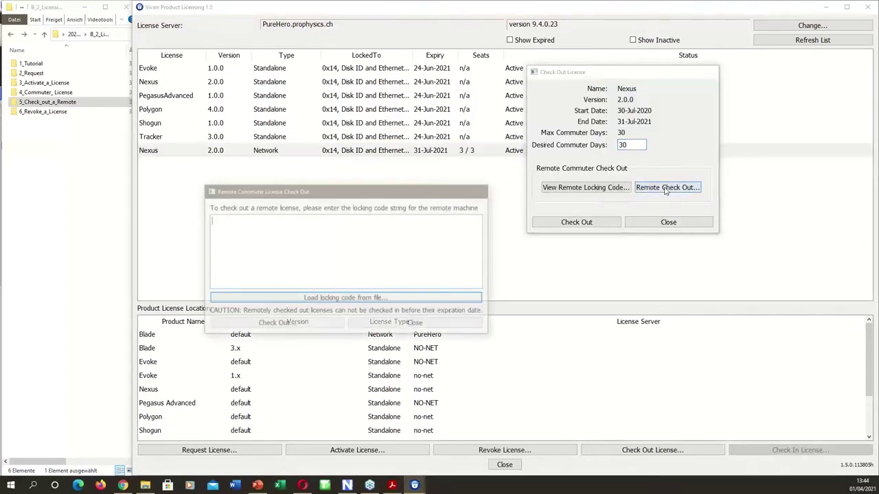
key("ctrl+v")
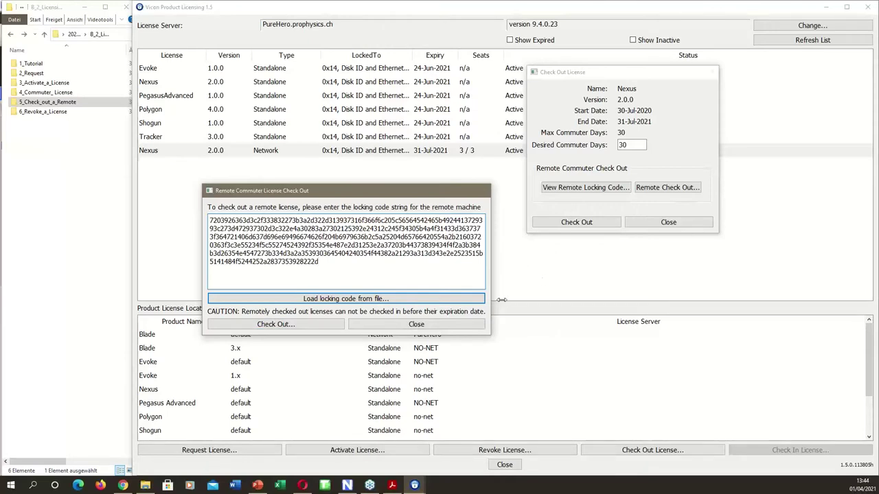
left_click(449, 326)
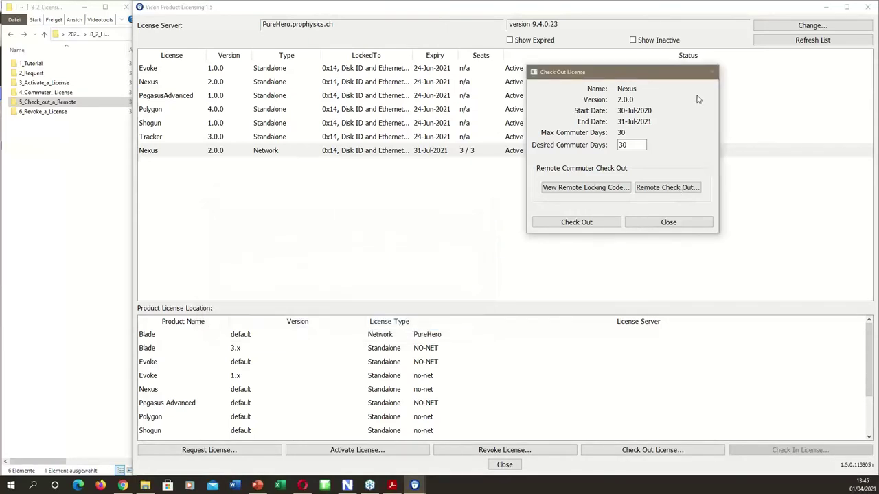
left_click(668, 222)
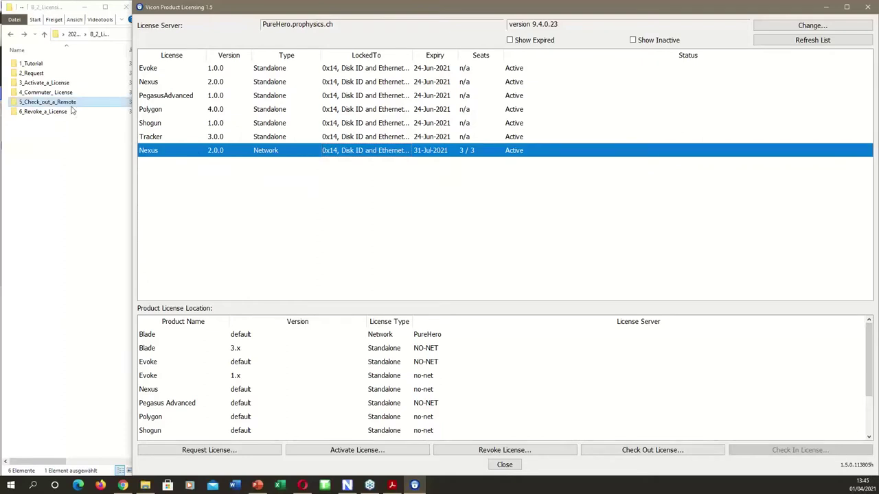
Return to the webinar's main folder, close Vicon Product Licensing and minimize the presentation.
left_click(11, 38)
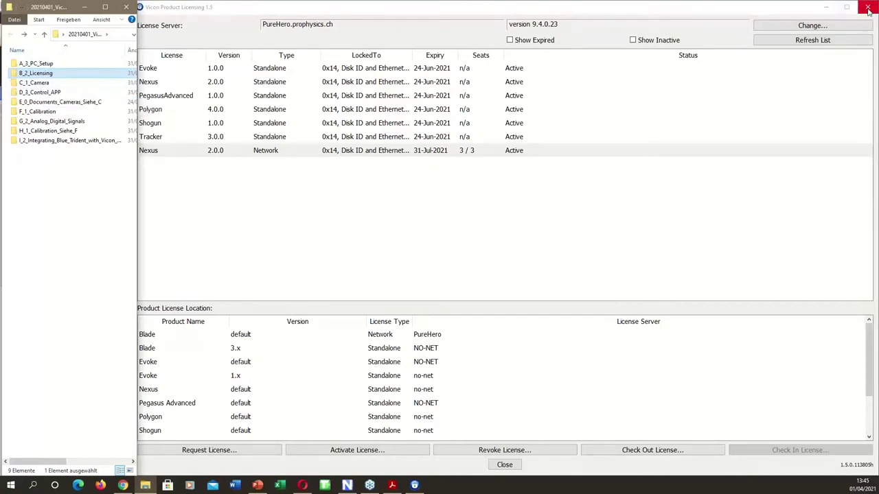
left_click(505, 465)
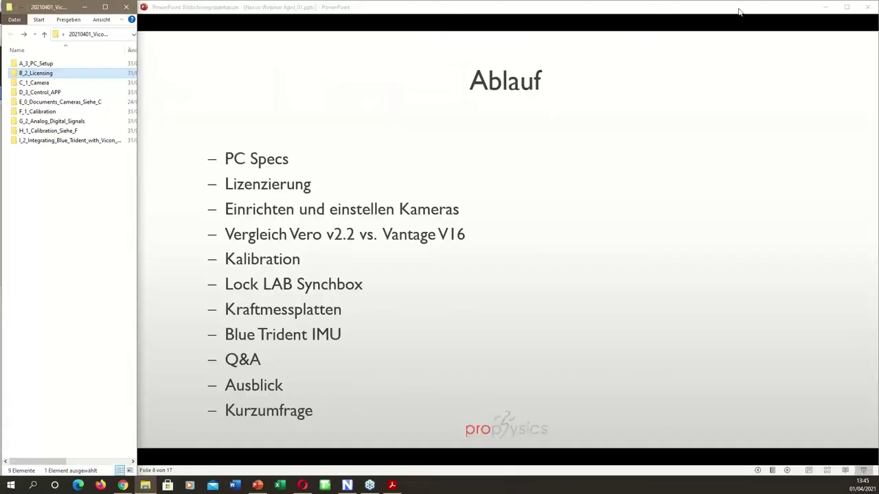
left_click(826, 9)
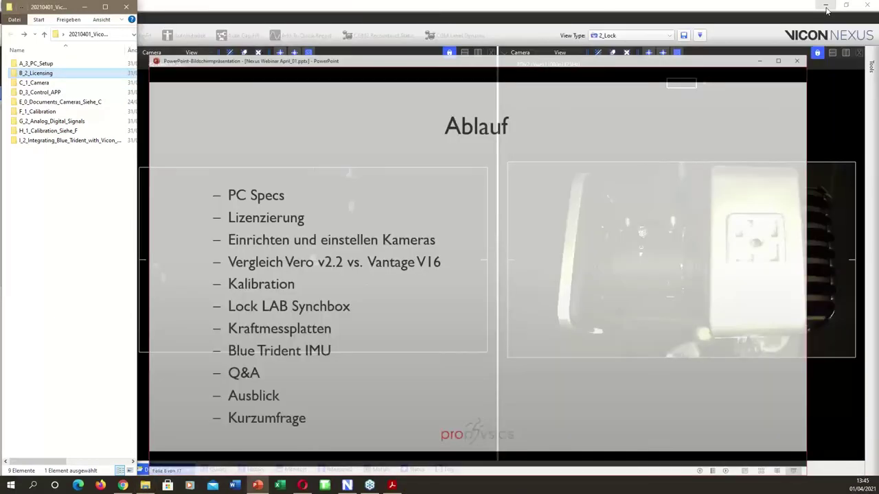
Open the C_1_Camera folder and view the camera quick start guides in 0_Documents_Cameras.
left_click(33, 84)
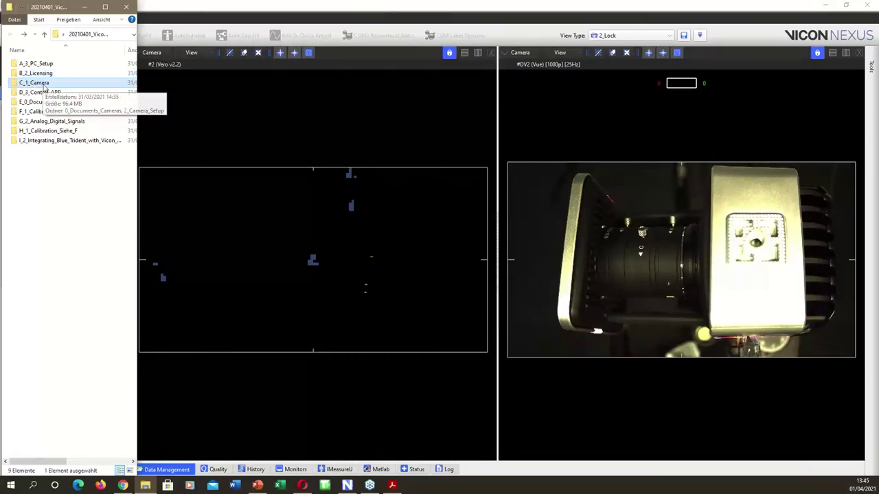
double_click(43, 87)
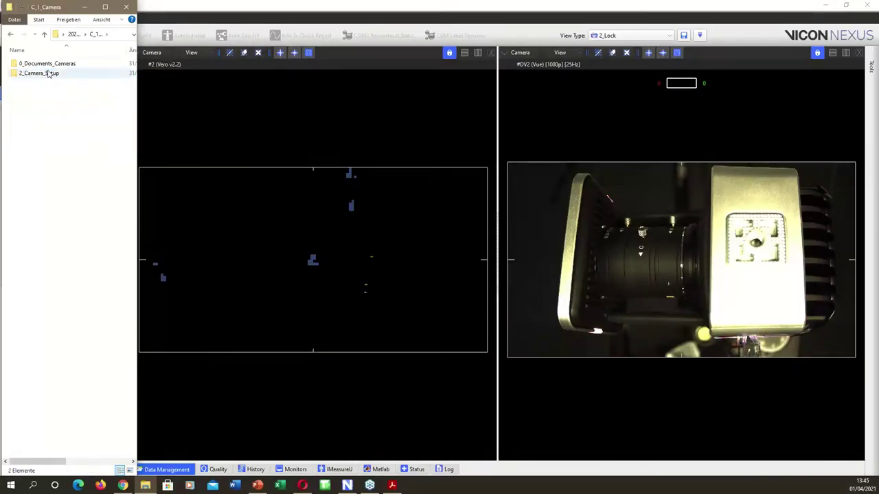
double_click(54, 67)
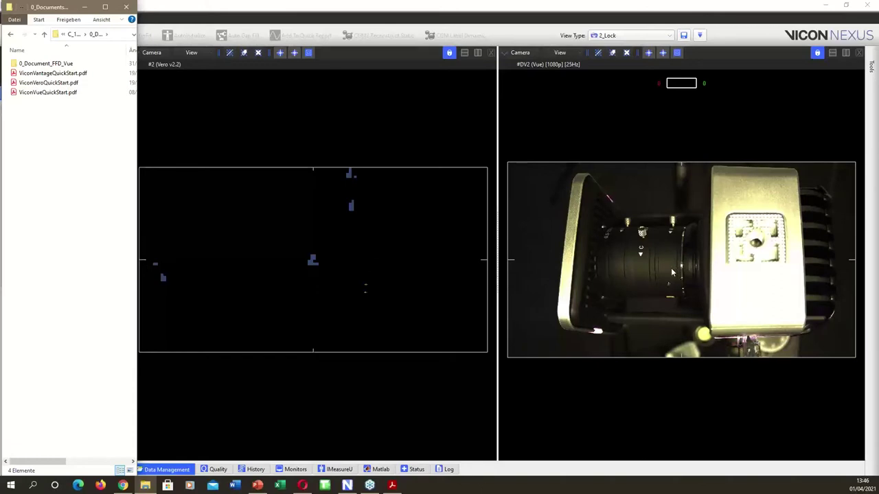
View the system setup video folder inside 2_Camera_Setup and return to the C_1_Camera folder.
left_click(9, 36)
double_click(42, 72)
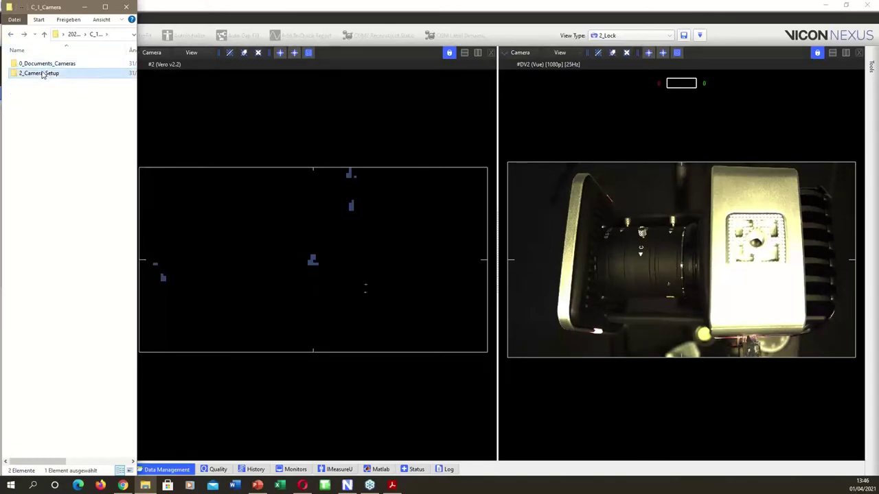
double_click(36, 63)
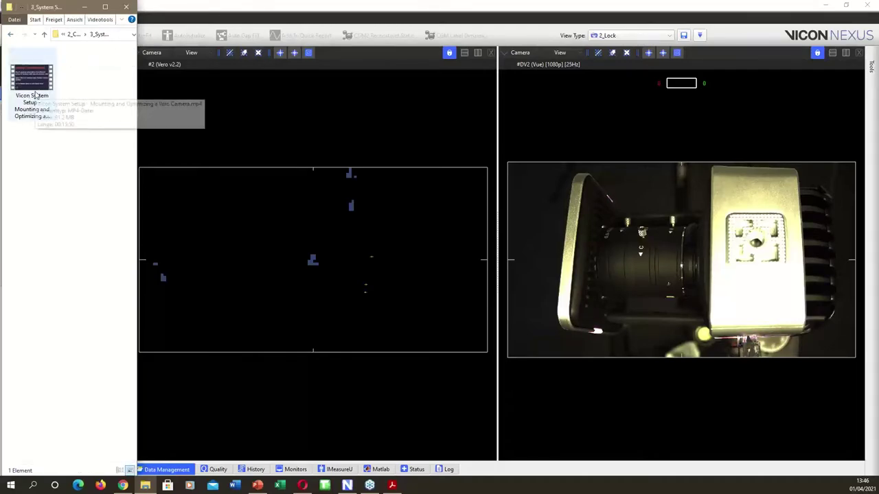
left_click(10, 37)
left_click(10, 37)
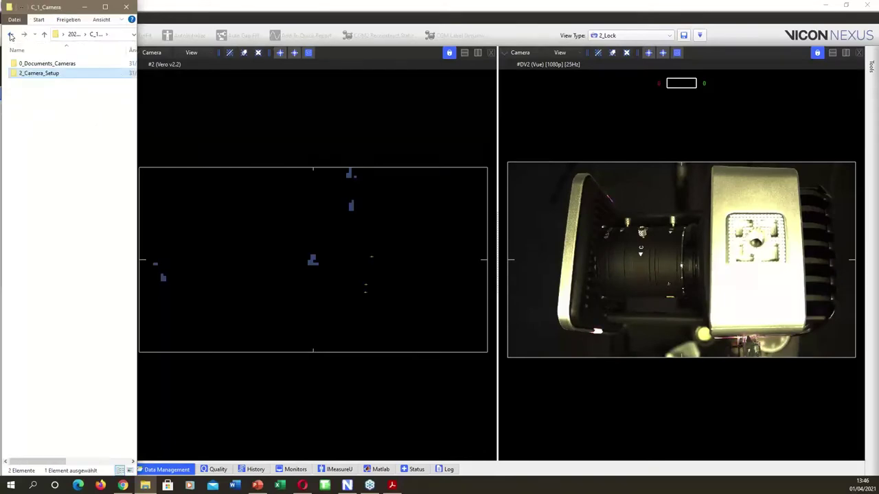
Switch to Vicon Nexus, select the Local Vicon System and view a single marker up close in the camera #2 view.
left_click(172, 6)
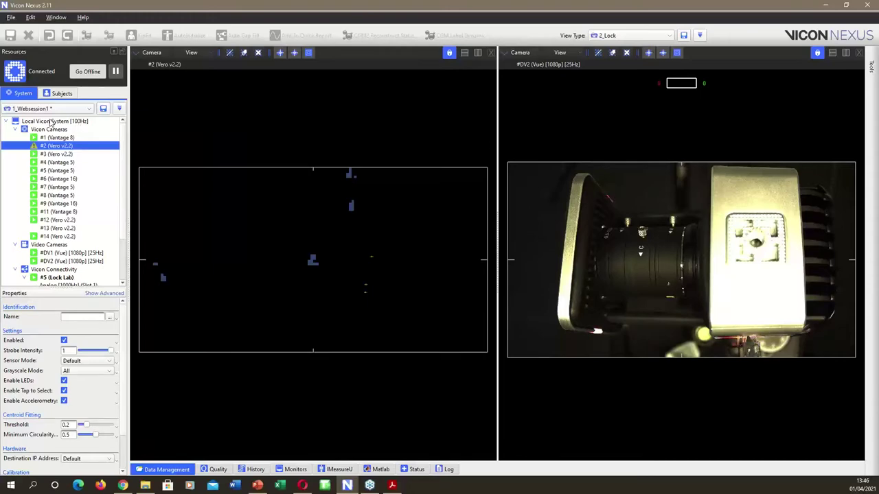
left_click(79, 123)
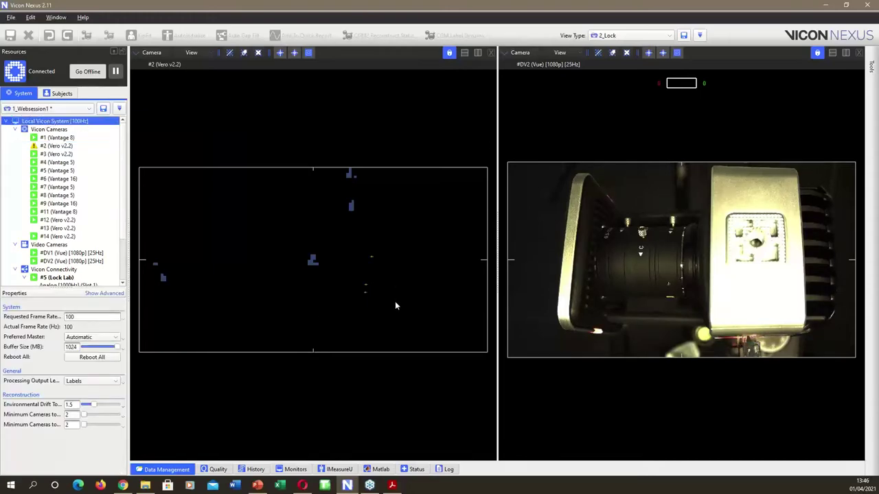
scroll(375, 253, "up", 3)
scroll(372, 290, "down", 4)
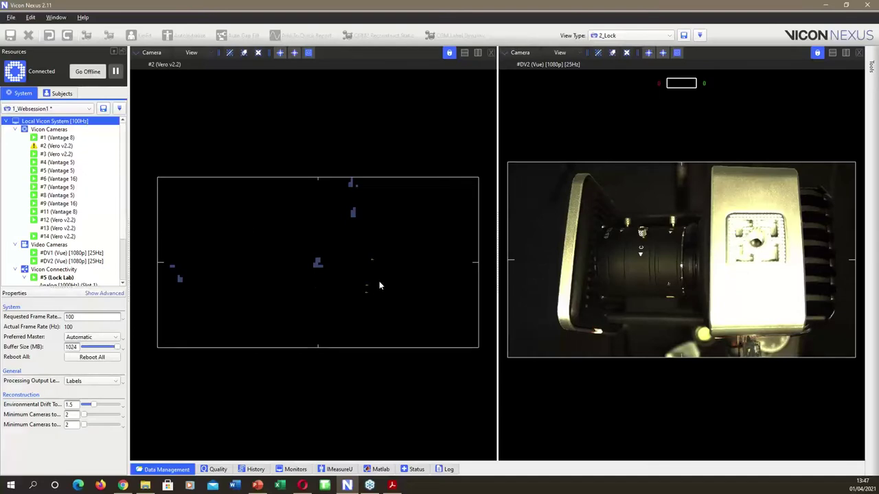
scroll(380, 271, "up", 5)
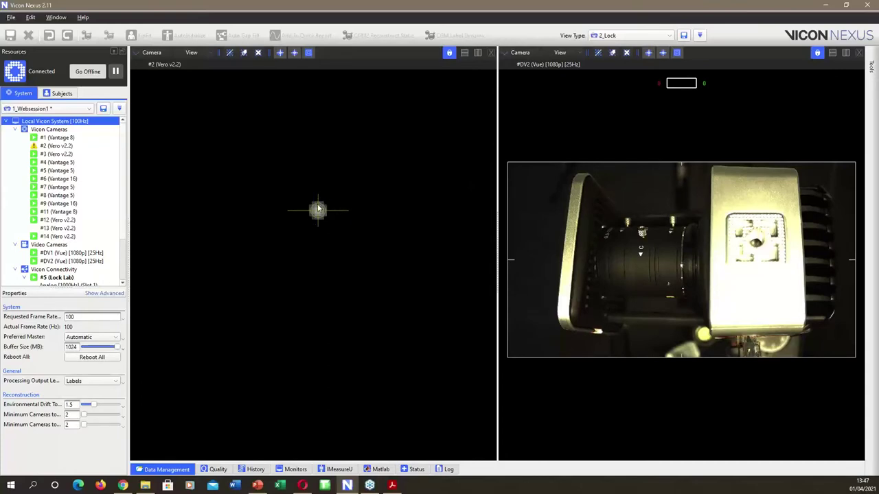
Try a requested frame rate of 200 Hz for the Local Vicon System, and set it back to 100 Hz.
type("200")
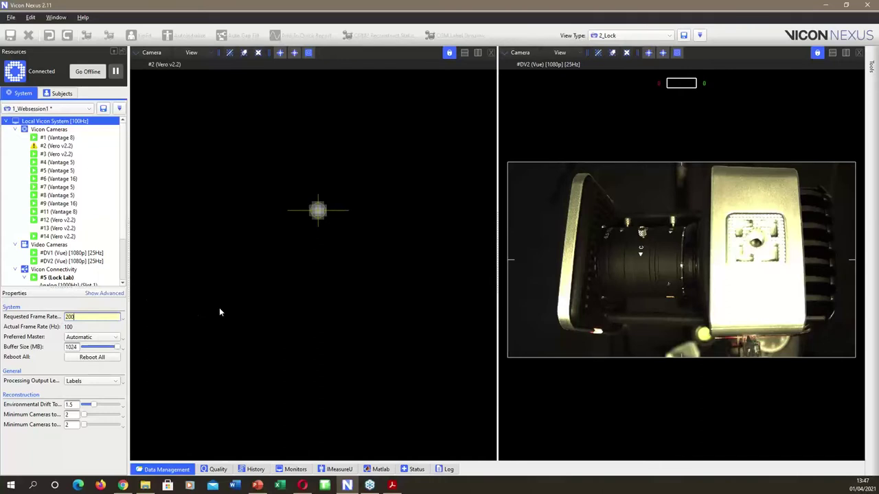
key("Return")
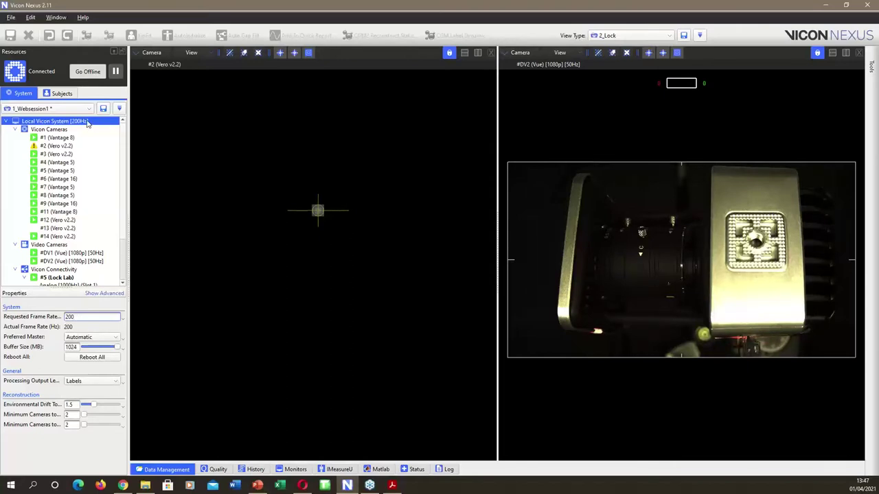
double_click(87, 316)
key("Return")
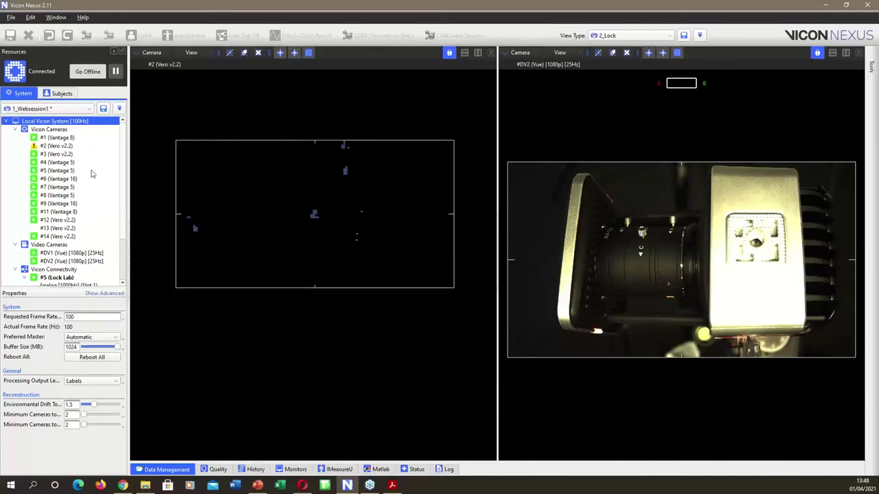
Clear the mask of camera #2 (Vero v2.2) and show its advanced properties.
left_click(65, 147)
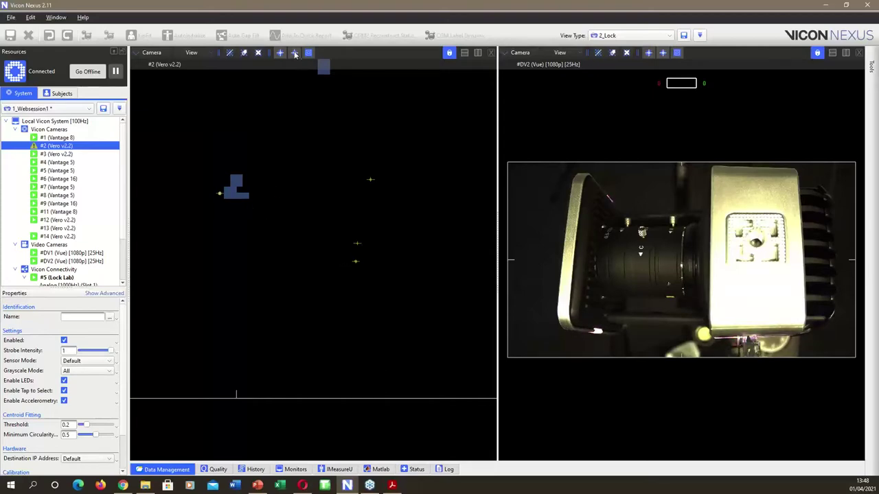
left_click(258, 53)
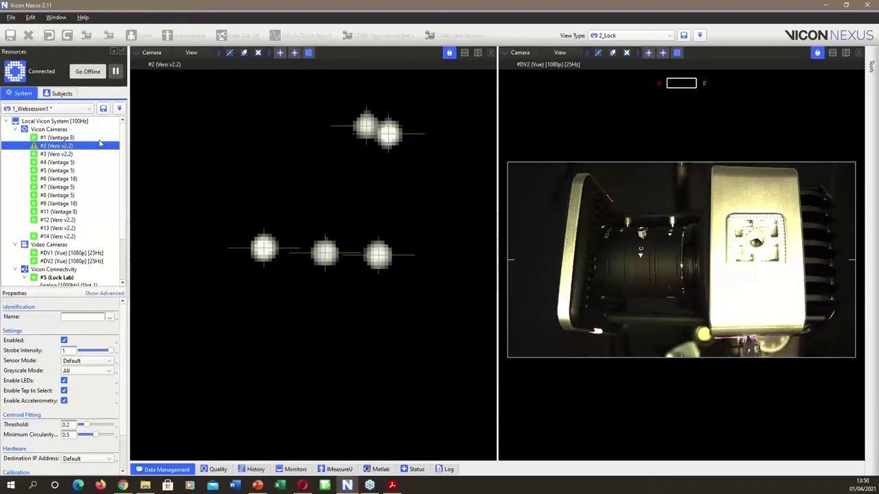
scroll(121, 322, "down", 2)
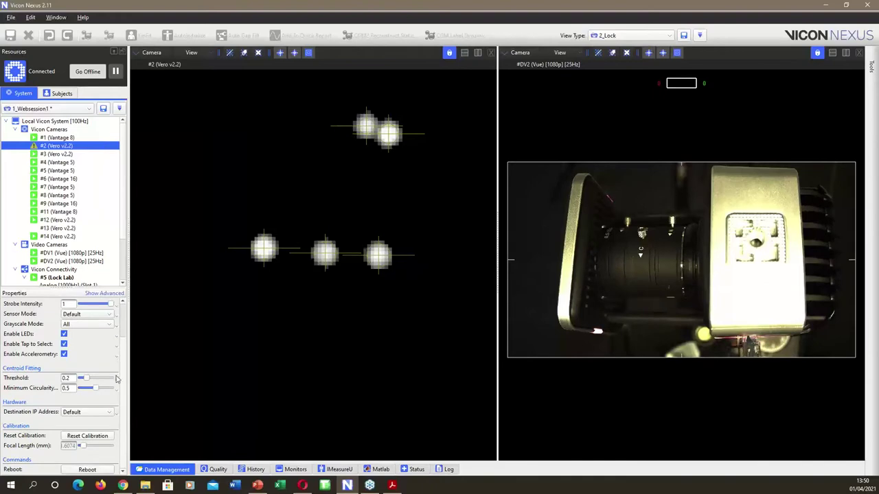
left_click(105, 293)
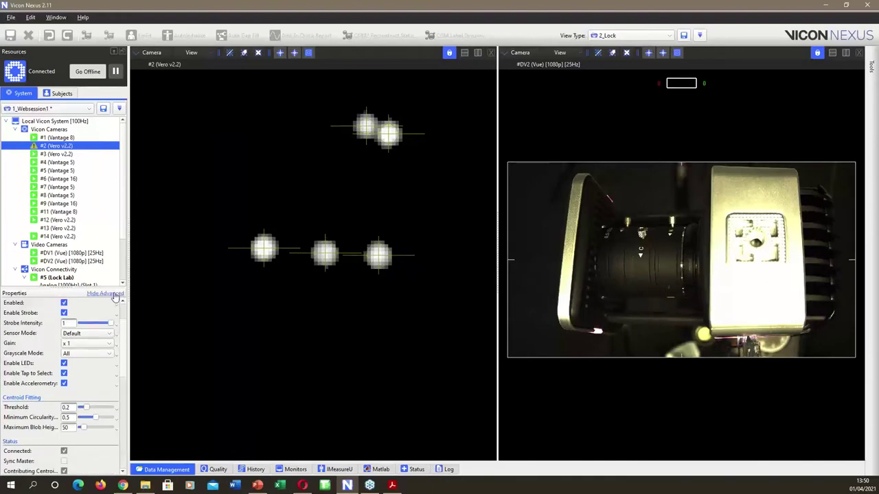
Try a centroid fitting threshold of 0.7 on camera #2, and return it to 0.2.
scroll(122, 341, "down", 3)
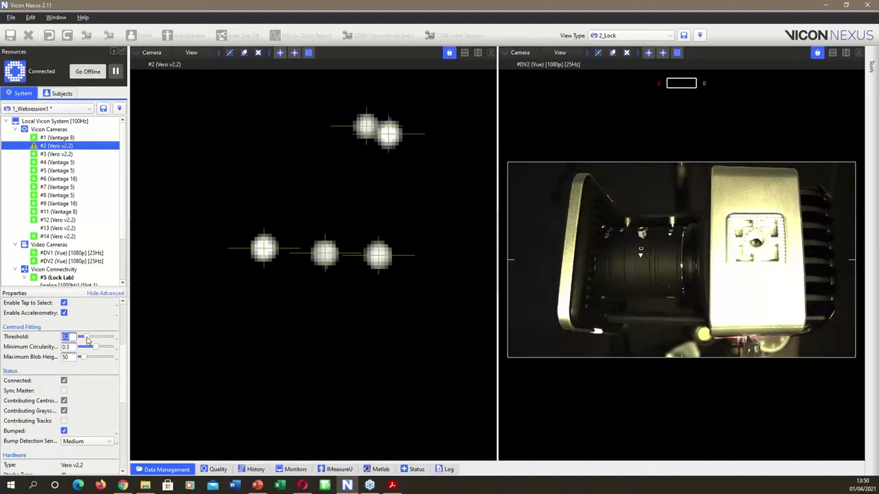
left_click_drag(87, 339, 101, 339)
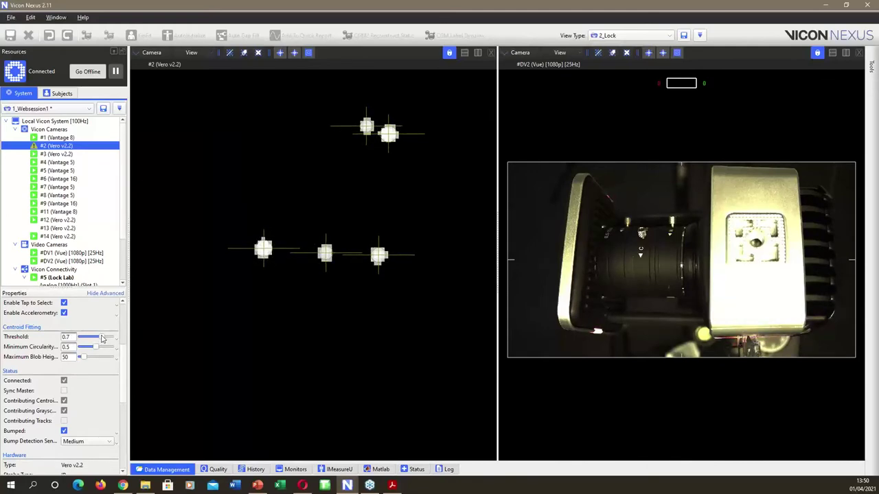
left_click_drag(101, 339, 88, 338)
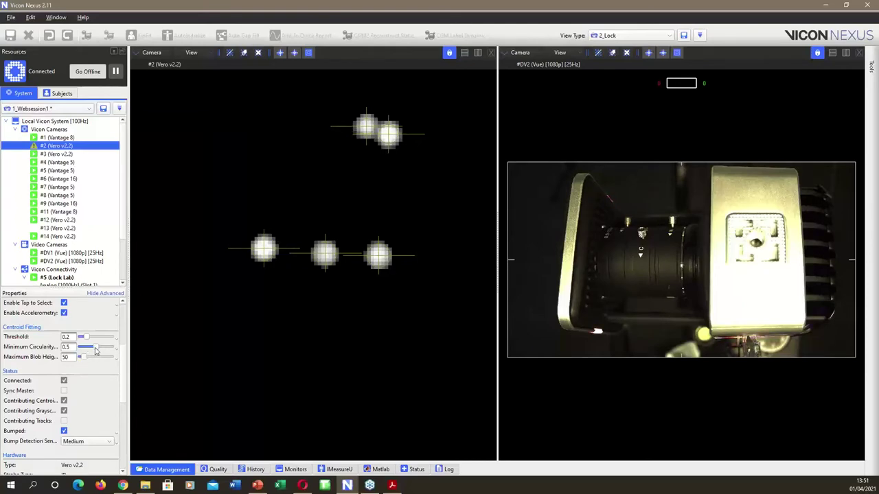
Try a minimum circularity of 0.17 on camera #2, and restore the default.
left_click_drag(97, 351, 81, 351)
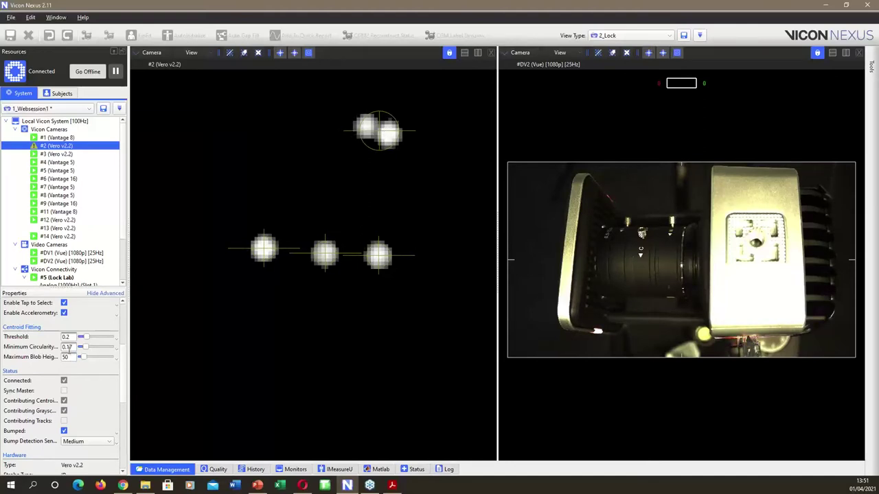
right_click(116, 352)
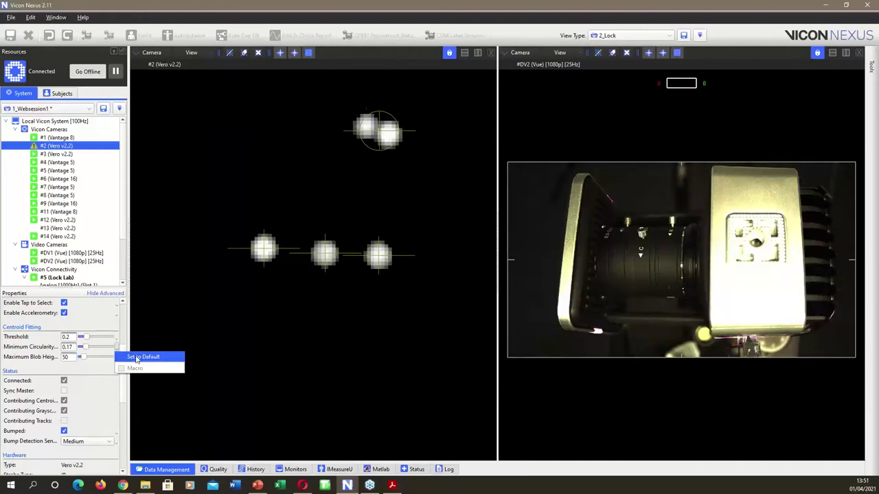
left_click(137, 357)
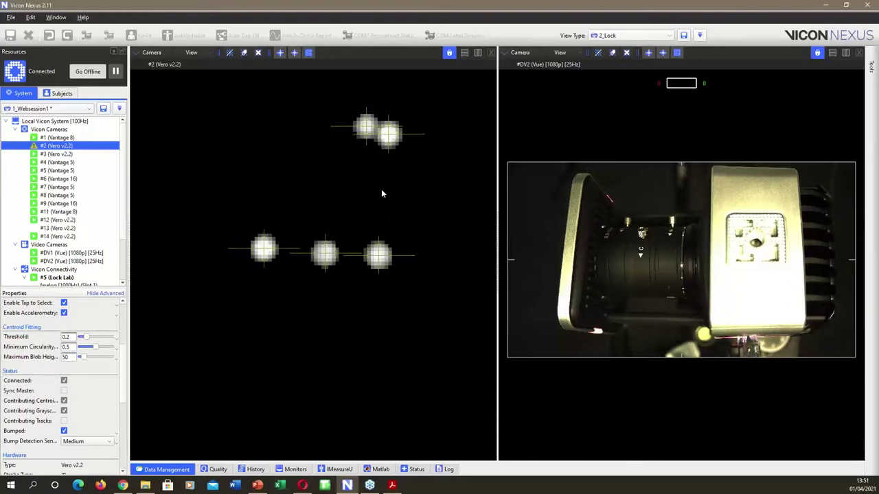
Try a maximum blob height of 8 on camera #2, and restore the default.
left_click_drag(84, 360, 80, 364)
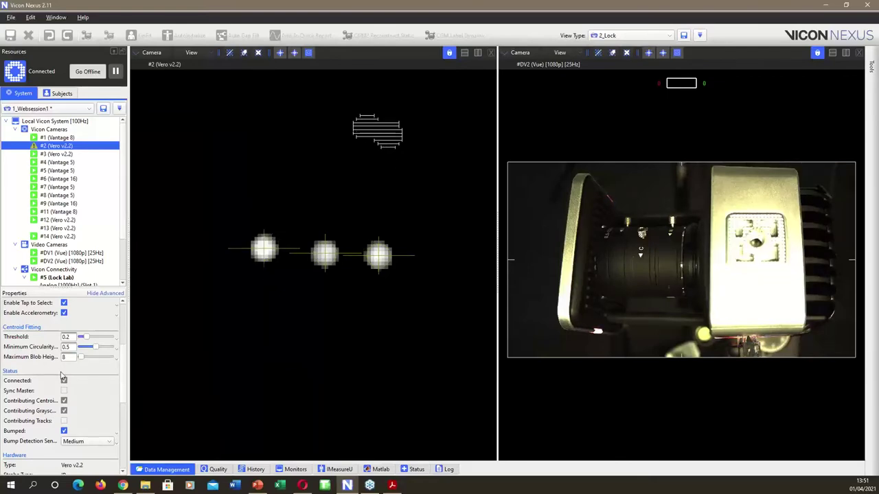
right_click(116, 359)
left_click(140, 366)
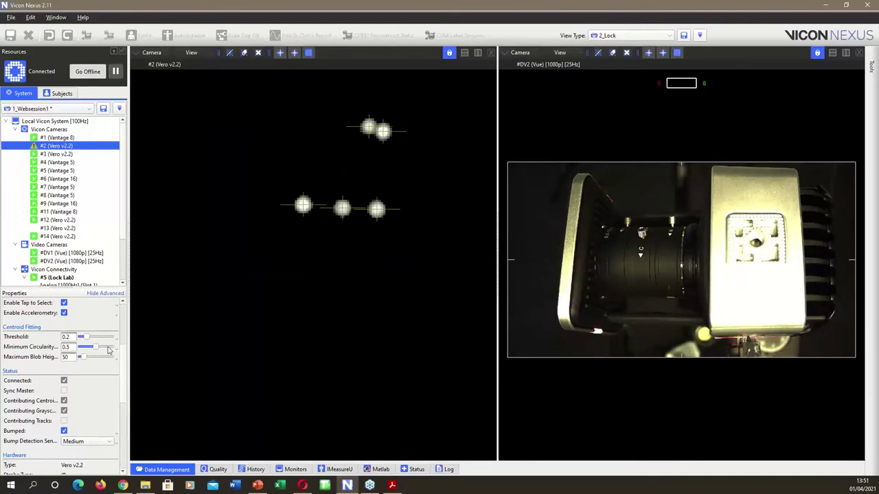
Split the camera #2 view horizontally and show camera #11 (Vantage 8) in the new view, comparing the three markers up close.
left_click_drag(123, 378, 122, 406)
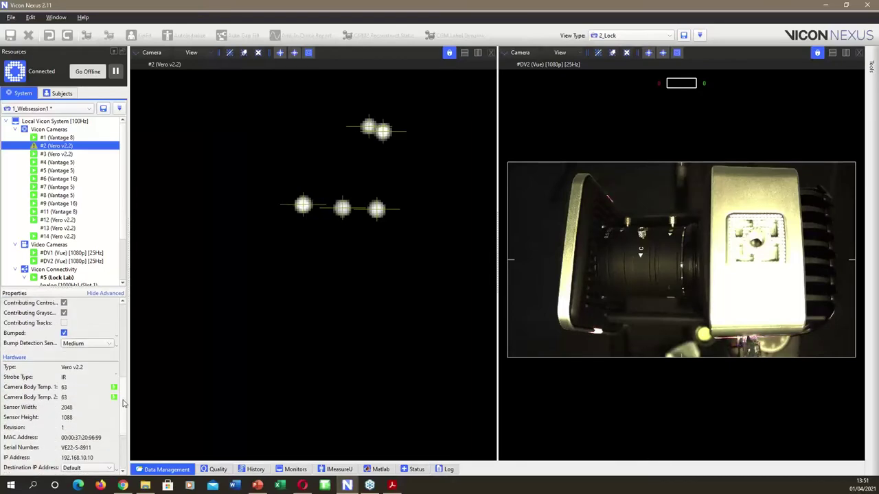
left_click_drag(123, 398, 126, 370)
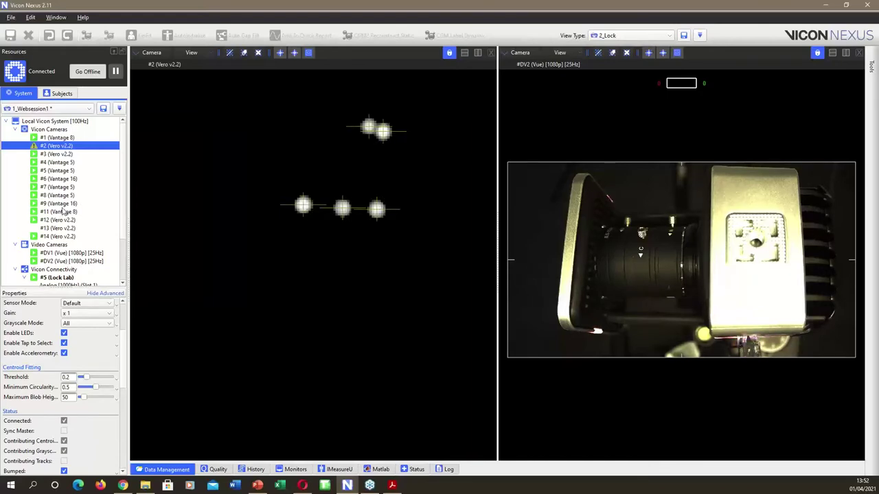
left_click(466, 53)
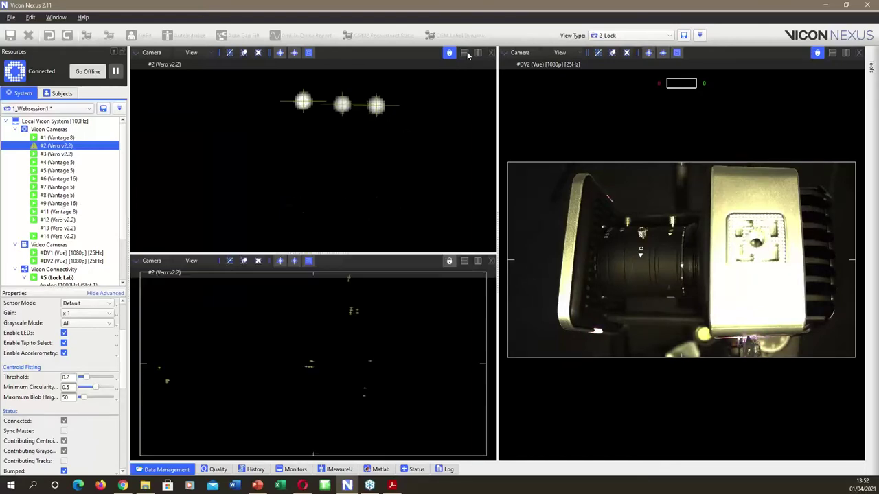
left_click(54, 212)
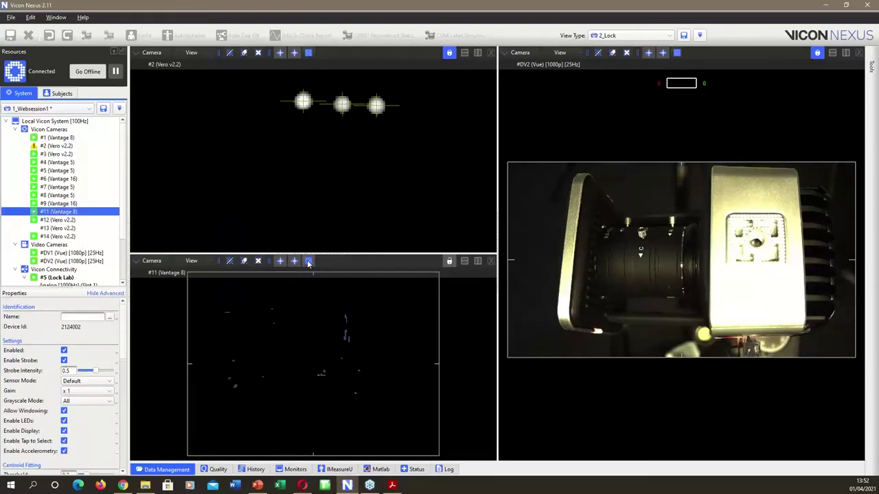
scroll(326, 370, "up", 5)
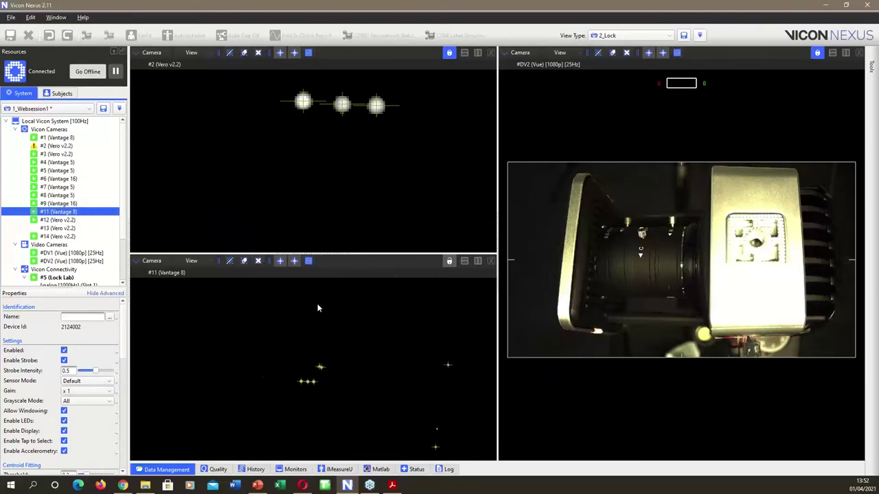
scroll(354, 357, "up", 4)
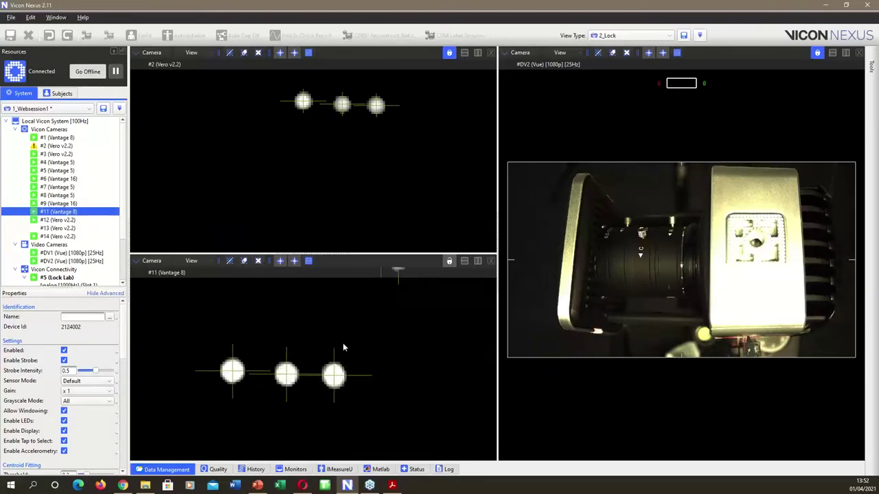
scroll(373, 127, "up", 3)
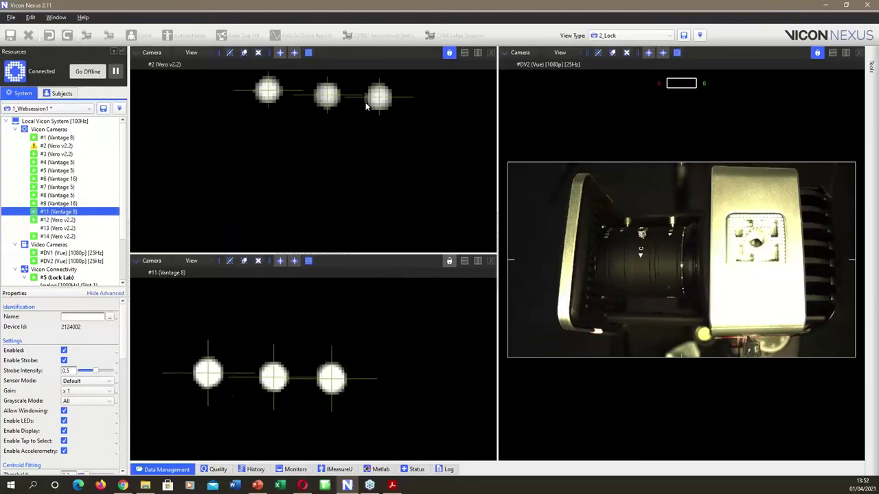
Compare the three markers in the camera #2 and camera #11 views, restore both full images, and lock the camera #11 view.
scroll(354, 158, "up", 3)
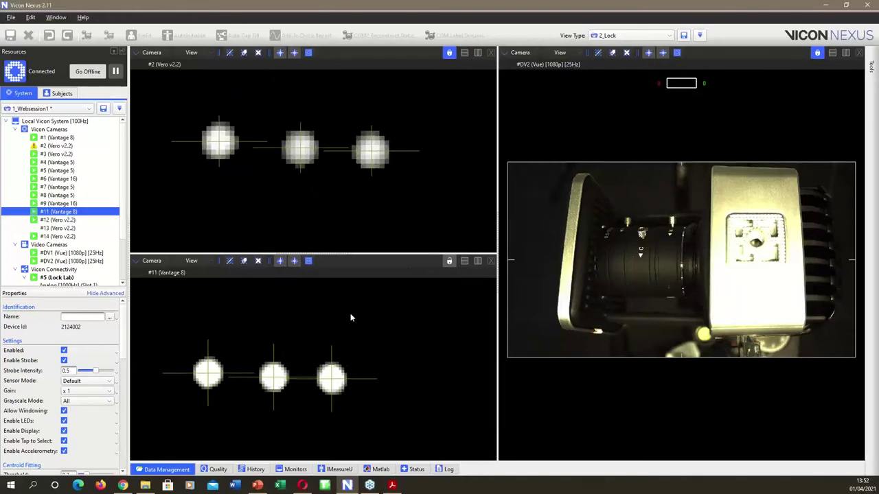
left_click_drag(351, 366, 390, 345)
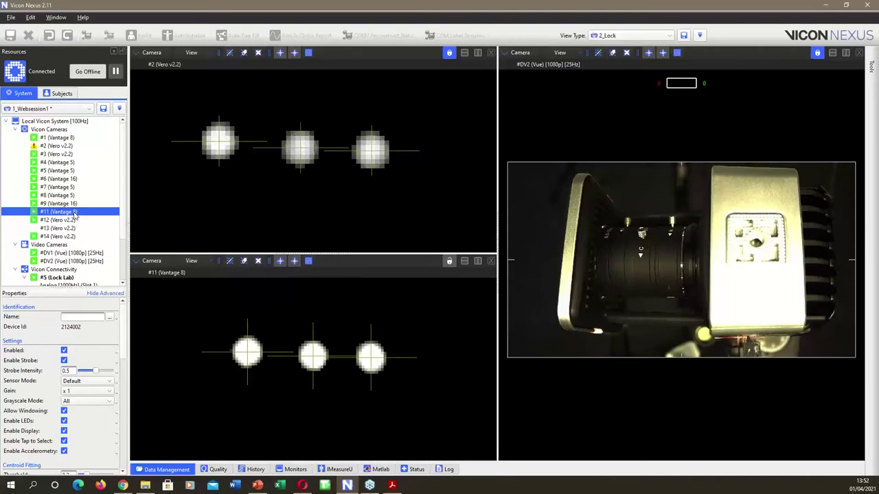
mouse_move(67, 150)
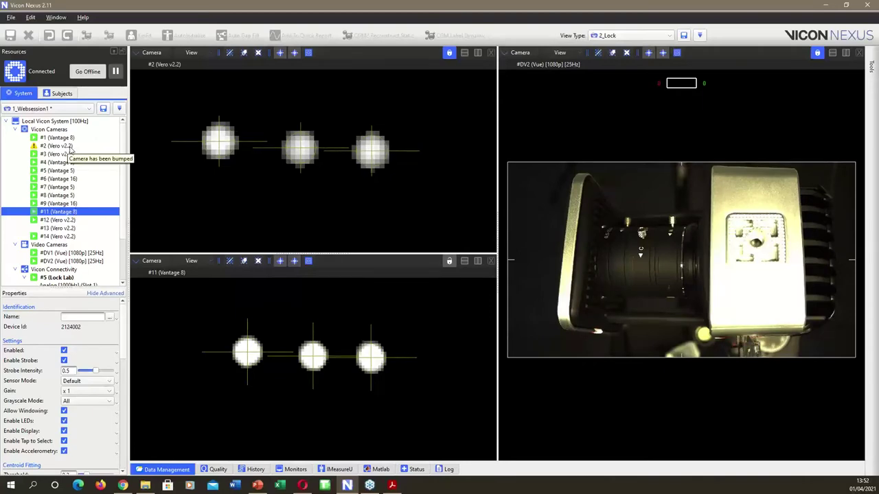
scroll(335, 132, "down", 10)
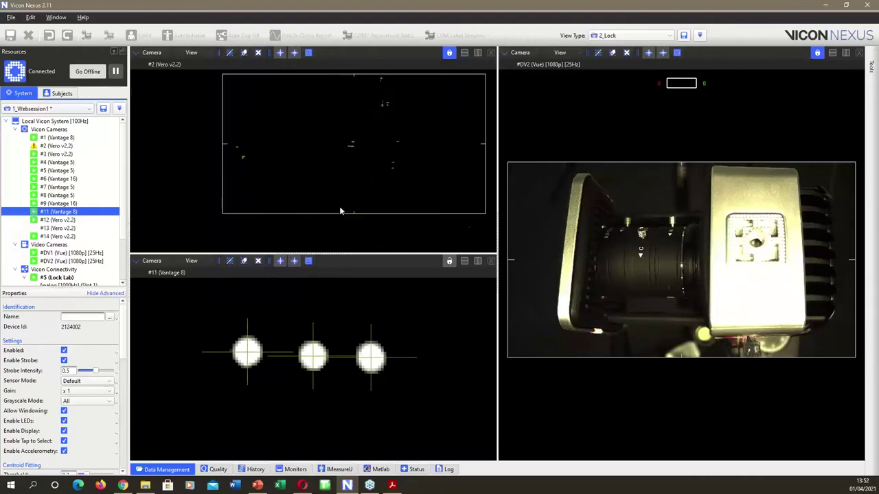
left_click_drag(339, 210, 323, 209)
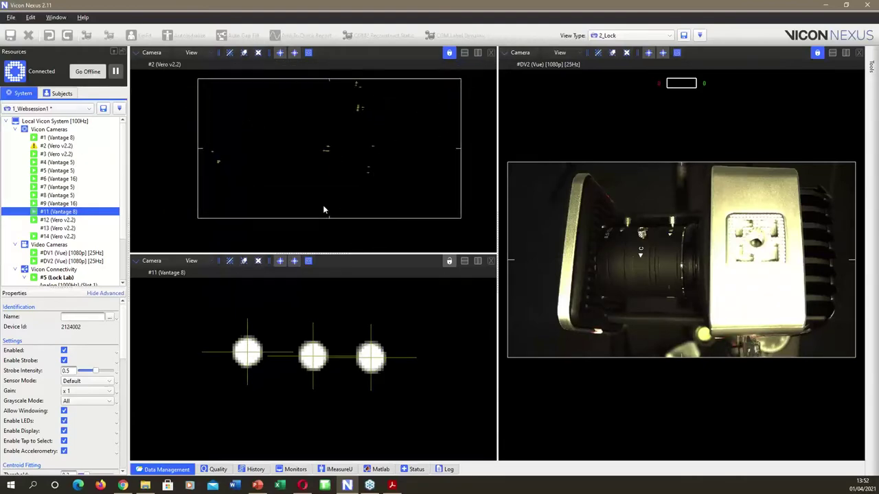
scroll(407, 358, "down", 10)
left_click_drag(391, 396, 326, 419)
left_click(449, 261)
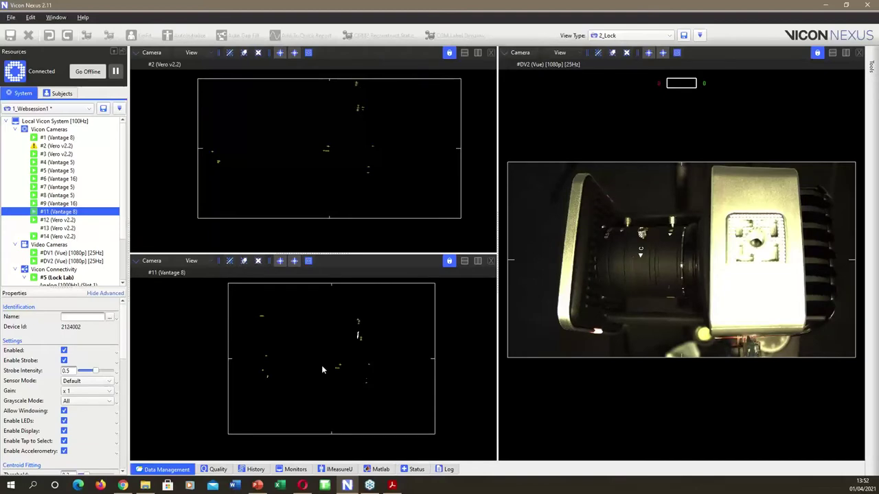
Examine the group of three markers up close in both the camera #11 (Vantage 8) and camera #2 (Vero v2.2) views.
scroll(357, 364, "up", 3)
scroll(329, 376, "up", 5)
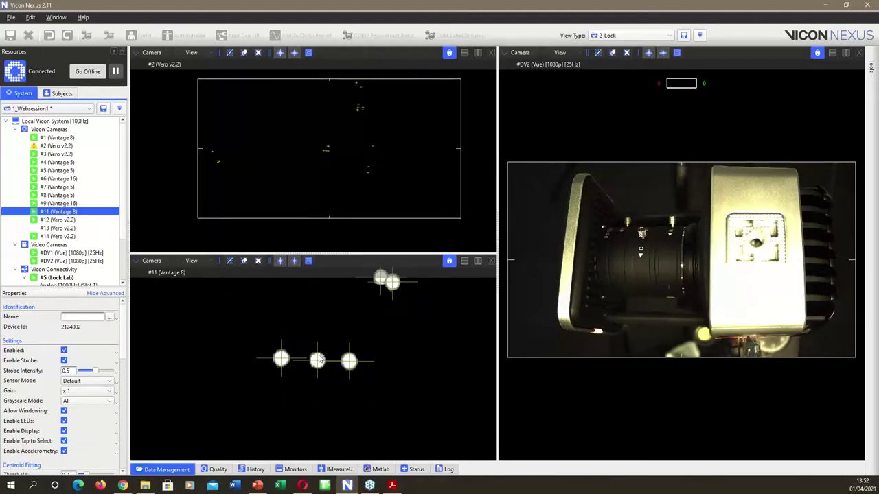
scroll(347, 375, "up", 2)
scroll(331, 137, "up", 4)
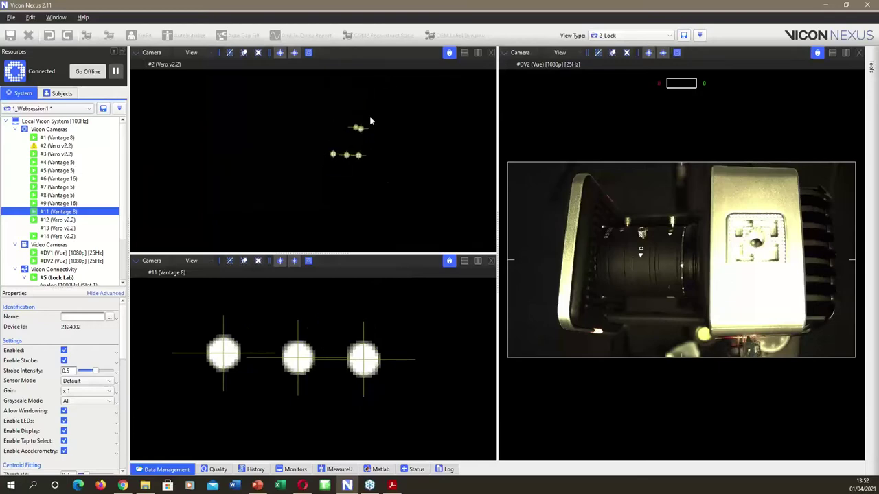
scroll(370, 121, "up", 5)
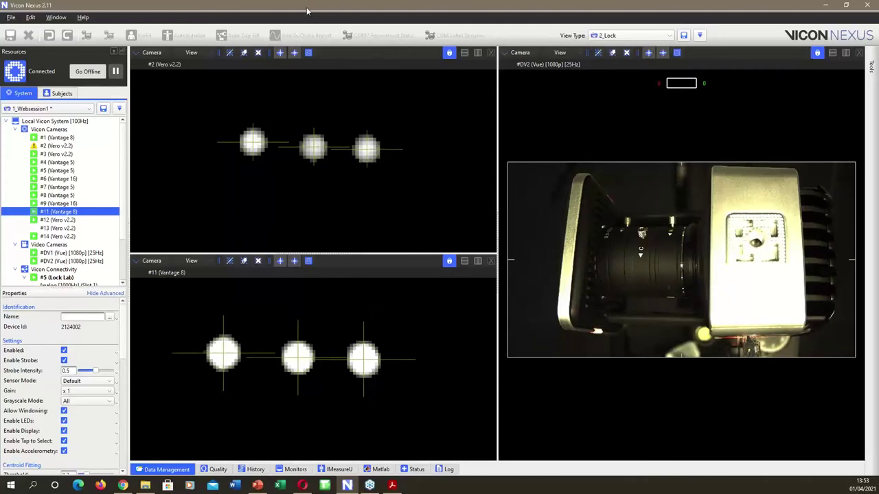
Switch to the PowerPoint presentation to show the Ablauf slide, and return to Vicon Nexus in full size.
double_click(444, 5)
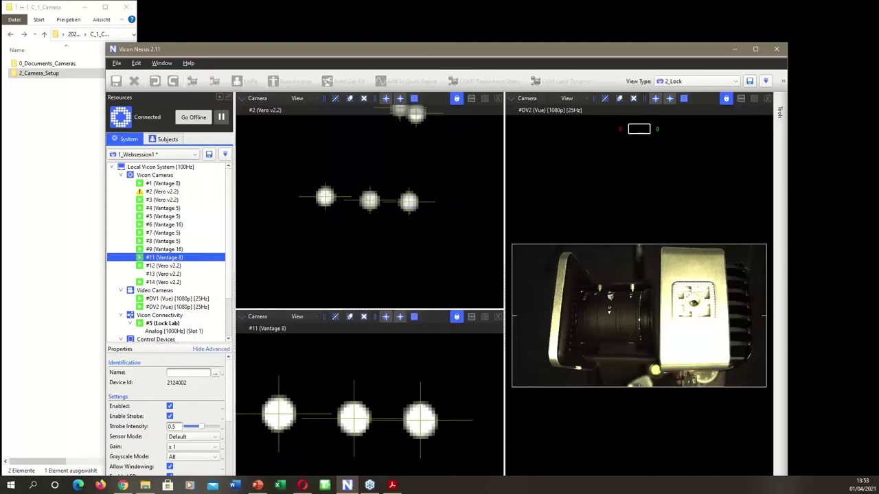
key("alt+Tab")
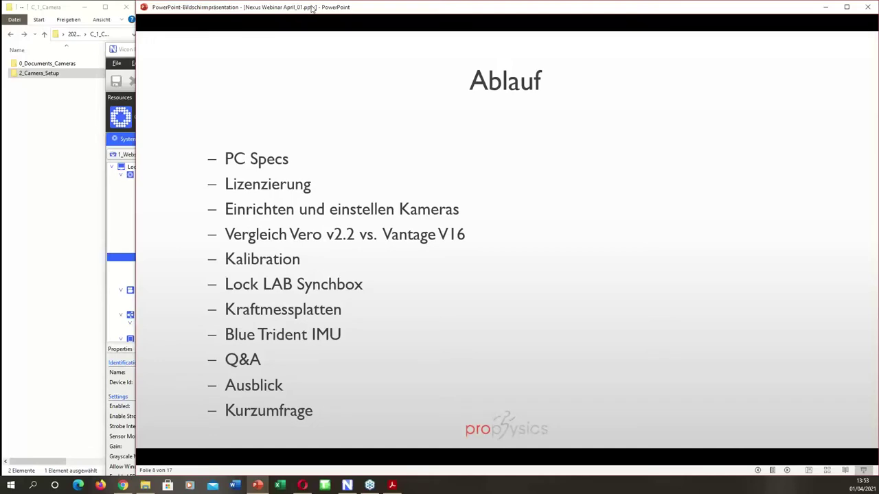
left_click_drag(378, 11, 357, 153)
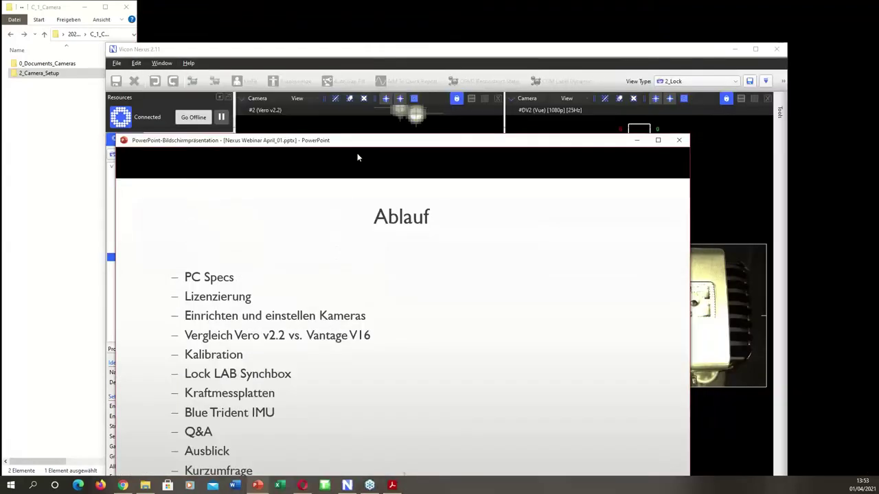
double_click(443, 51)
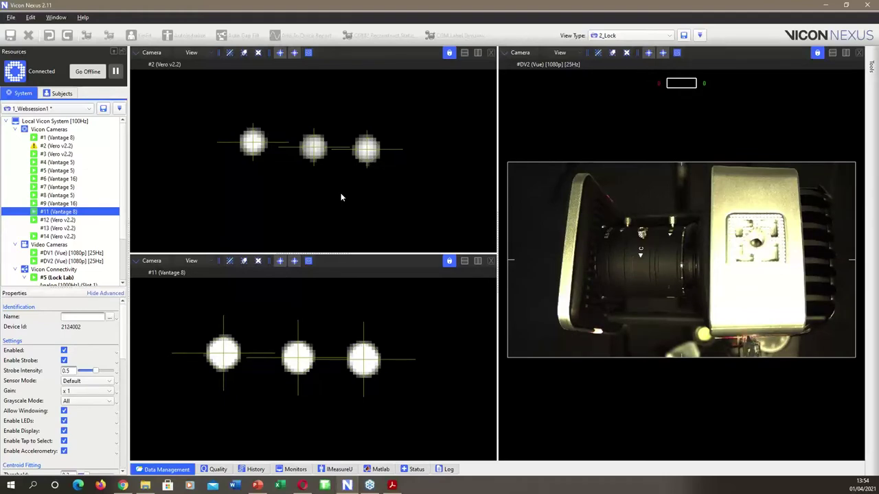
Unlock the camera #2 and #11 views and close the extra views, leaving a single camera view.
left_click(450, 53)
left_click(449, 261)
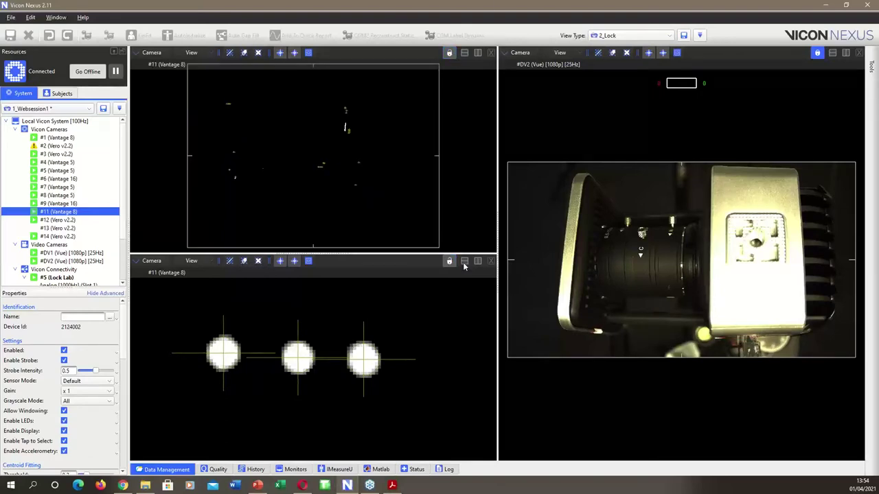
left_click(859, 53)
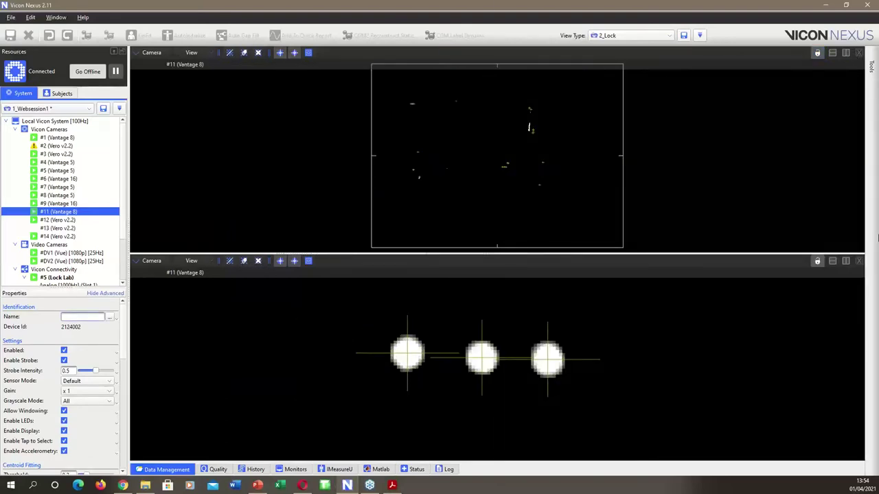
left_click(859, 261)
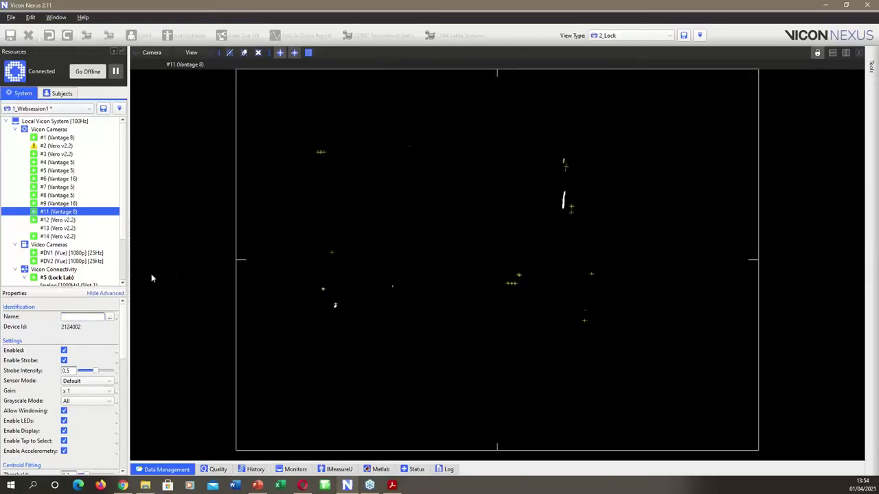
Step through the Vicon cameras to view #6 (Vantage 16), #7 (Vantage 5) and #5 (Vantage 5).
key("Up")
key("Up")
key("Up")
key("Up")
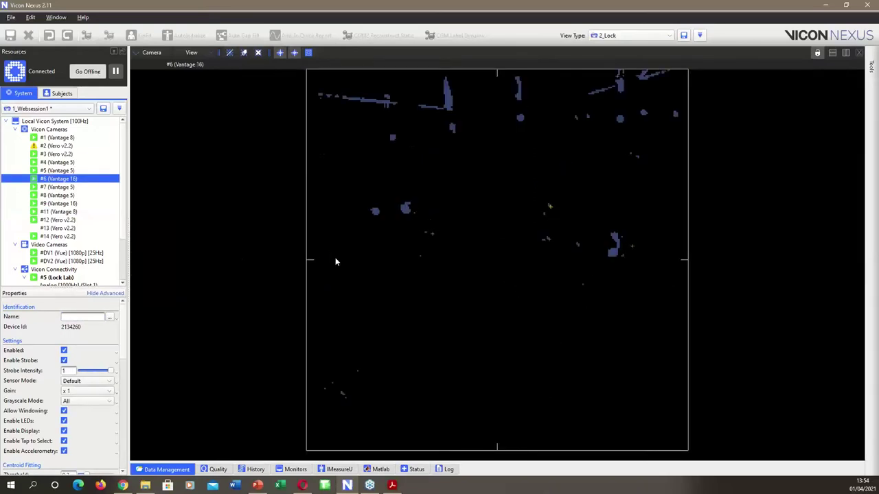
key("Down")
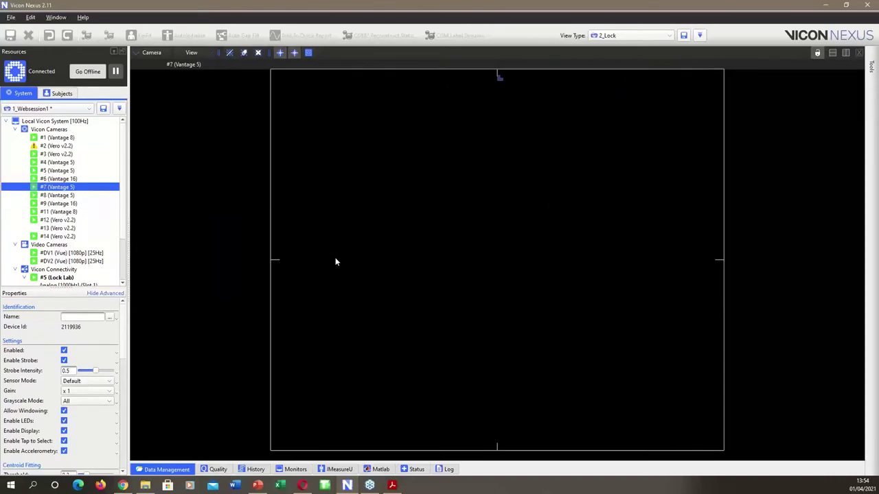
key("Up")
key("Up")
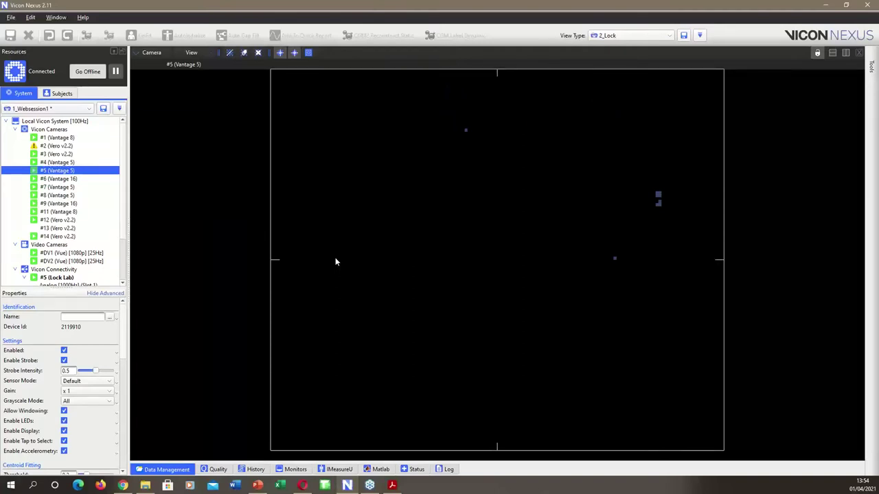
View the video cameras #DV2 and #DV1, and return to camera #5 (Vantage 5).
left_click(96, 263)
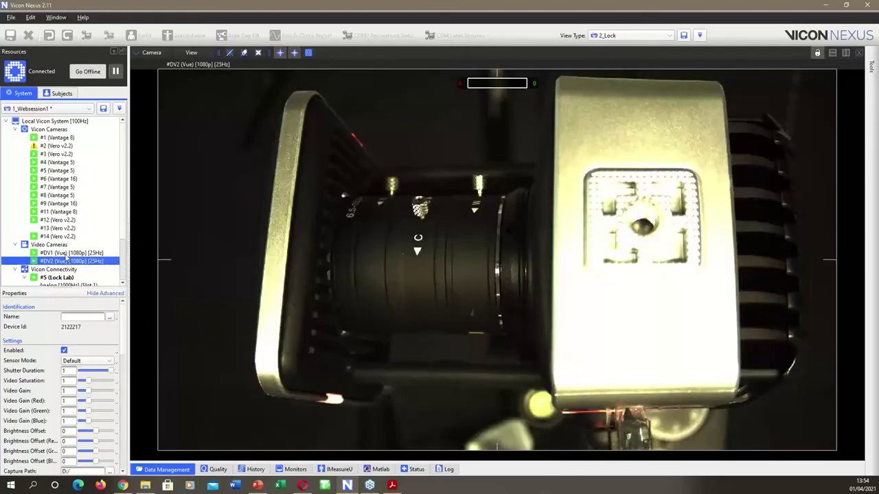
left_click(66, 253)
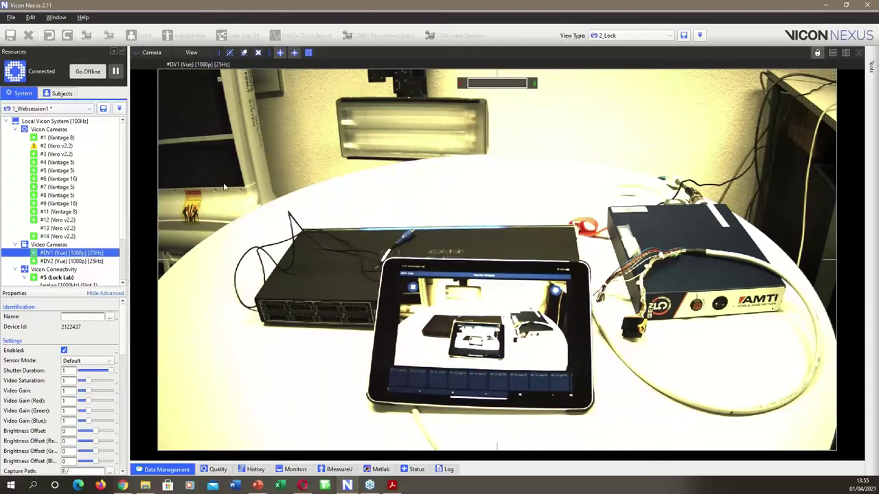
left_click(59, 171)
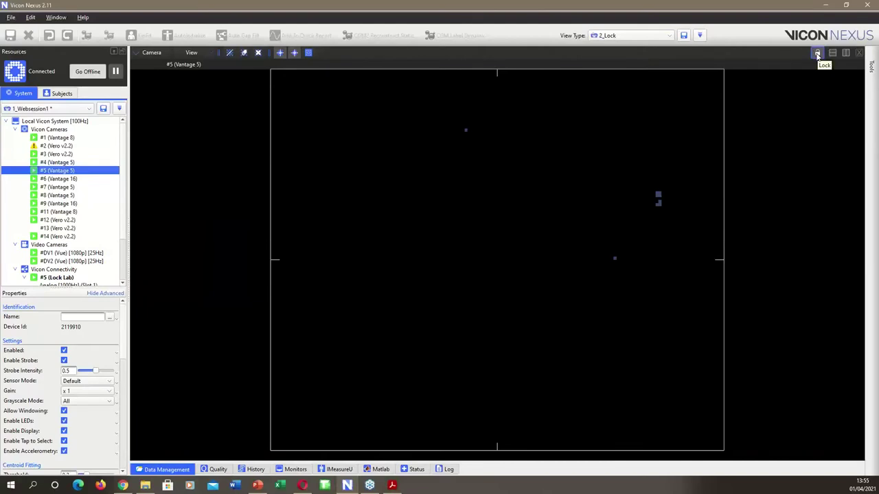
Lock the camera #5 view and split it vertically, with video camera #DV2 in the new view.
left_click(816, 54)
left_click(85, 262)
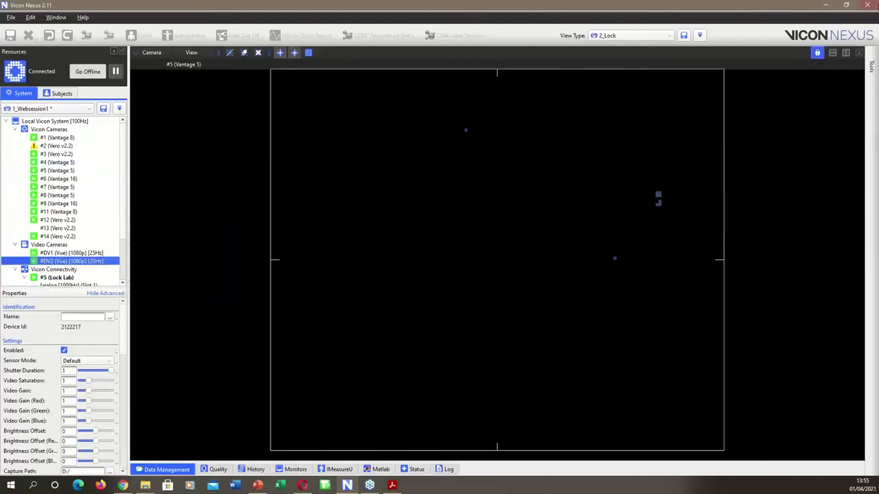
left_click(845, 53)
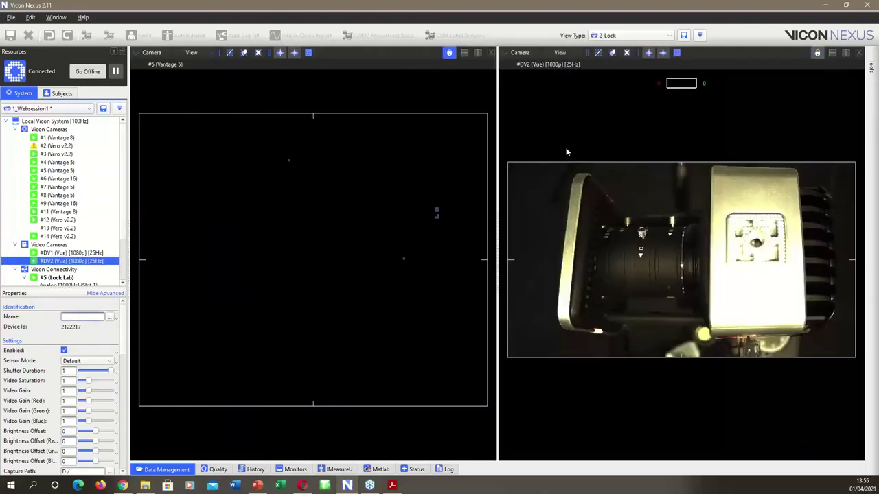
Switch the locked view to camera #2 (Vero v2.2) and show video camera #DV1 in the other view.
left_click(71, 253)
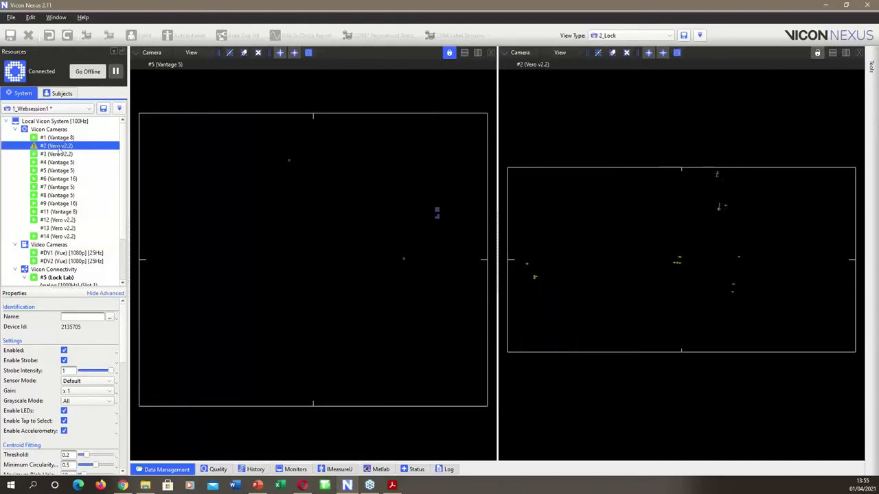
left_click(449, 52)
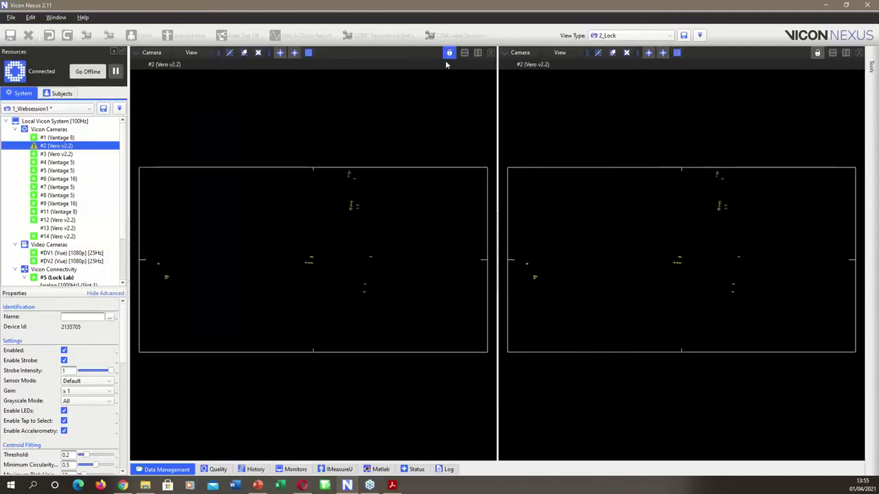
left_click(47, 253)
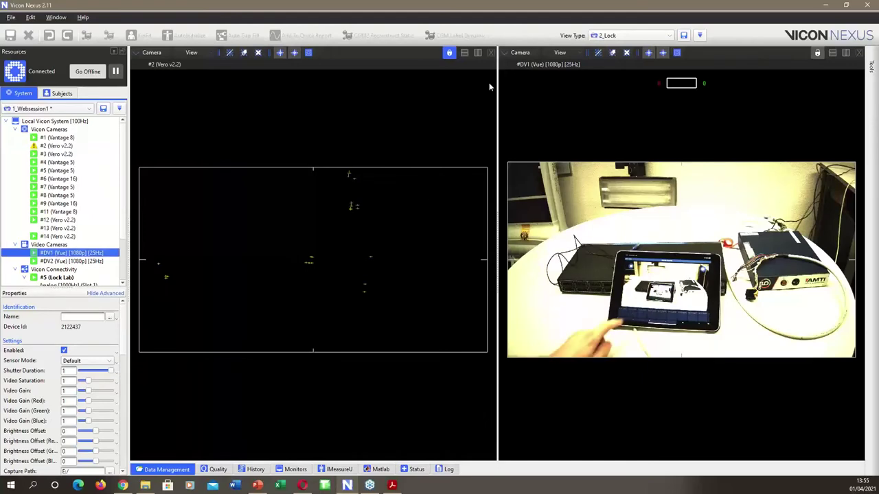
Try to lock the second view on video camera #DV1, and enlarge the markers in the first camera #2 view.
left_click(677, 52)
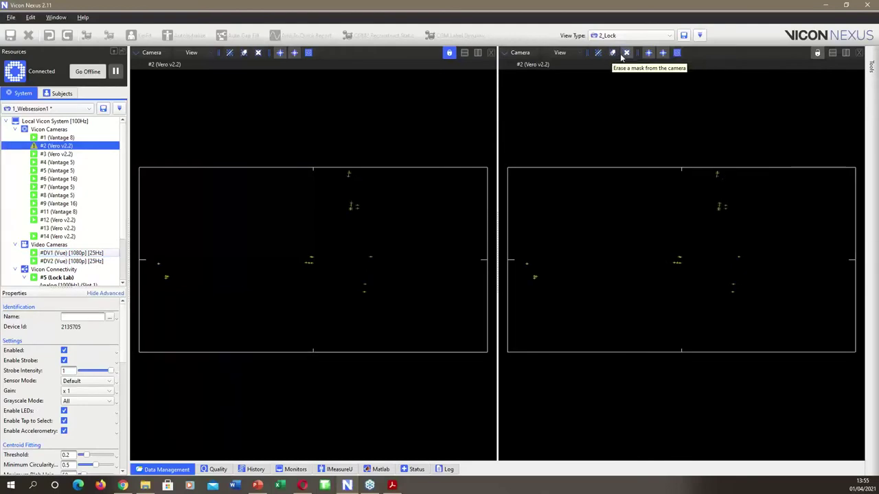
left_click(85, 254)
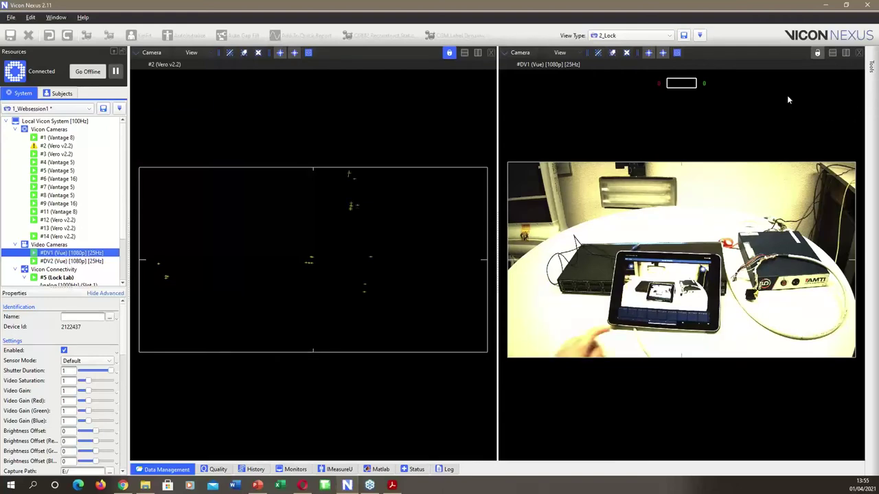
left_click(817, 53)
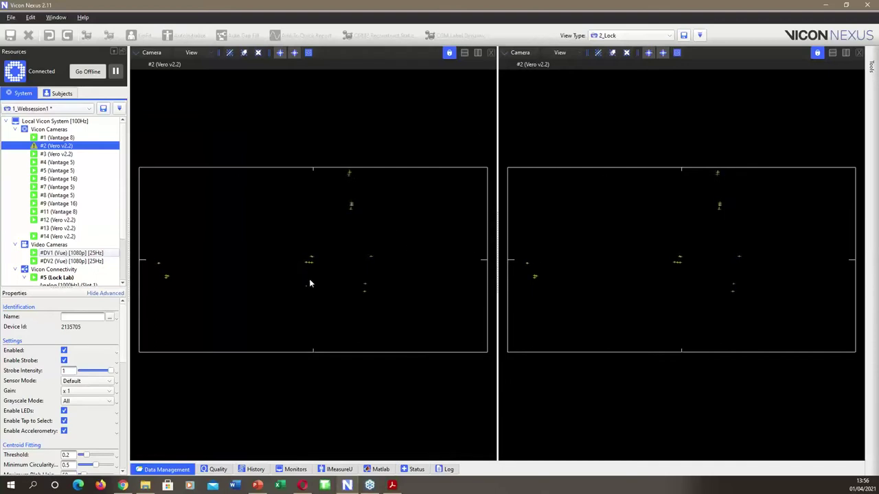
scroll(302, 279, "up", 5)
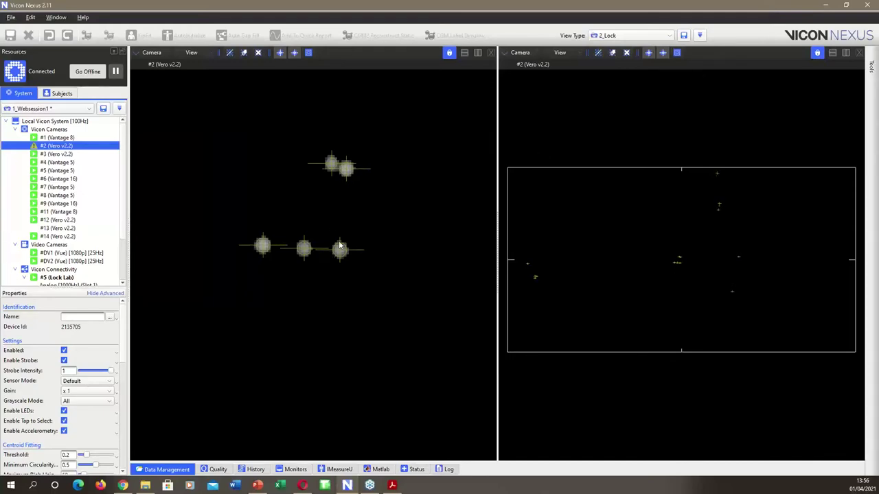
Move the Nexus and presentation windows aside after showing the Ablauf slide, and go back from C_1_Camera to its parent folder.
left_click_drag(639, 7, 551, 288)
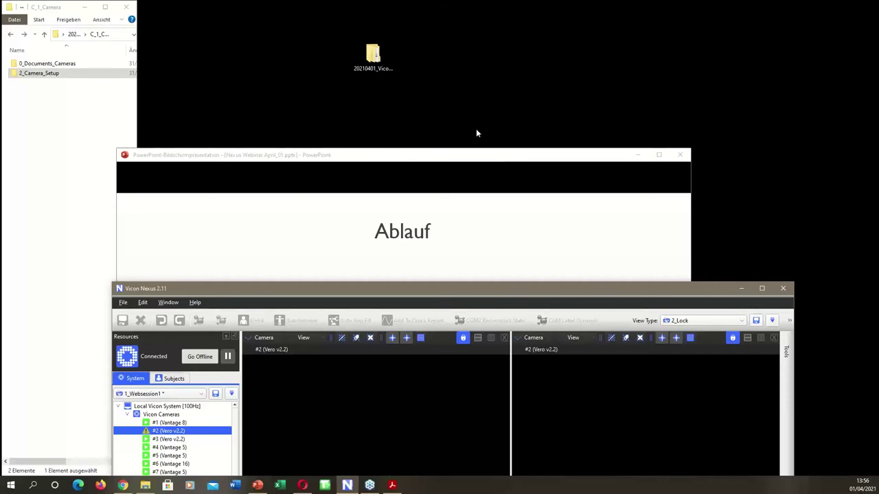
left_click(565, 158)
double_click(565, 158)
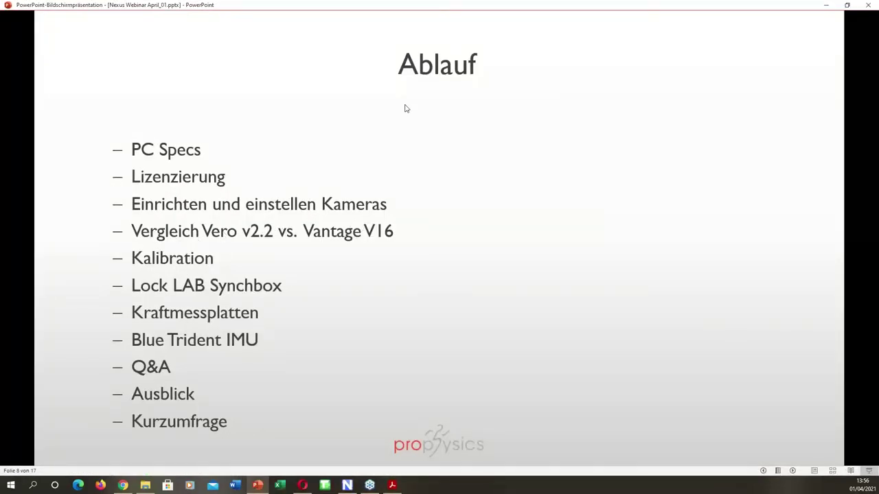
left_click_drag(471, 6, 871, 89)
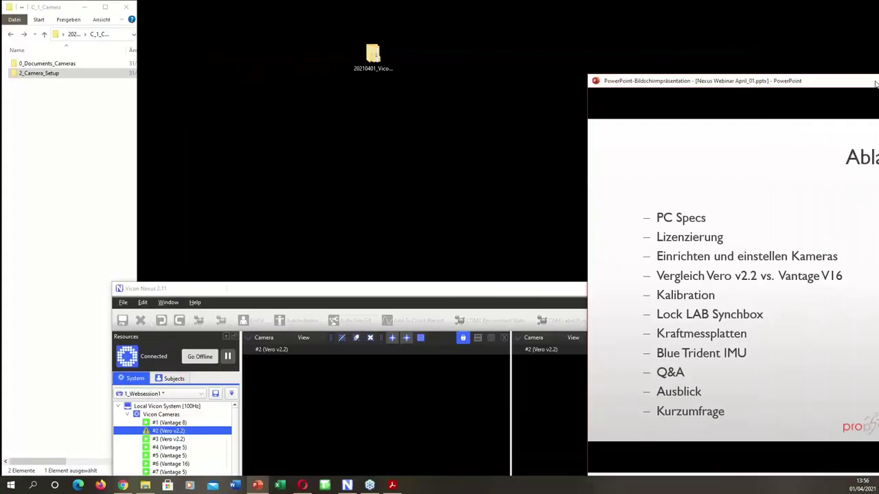
left_click(10, 34)
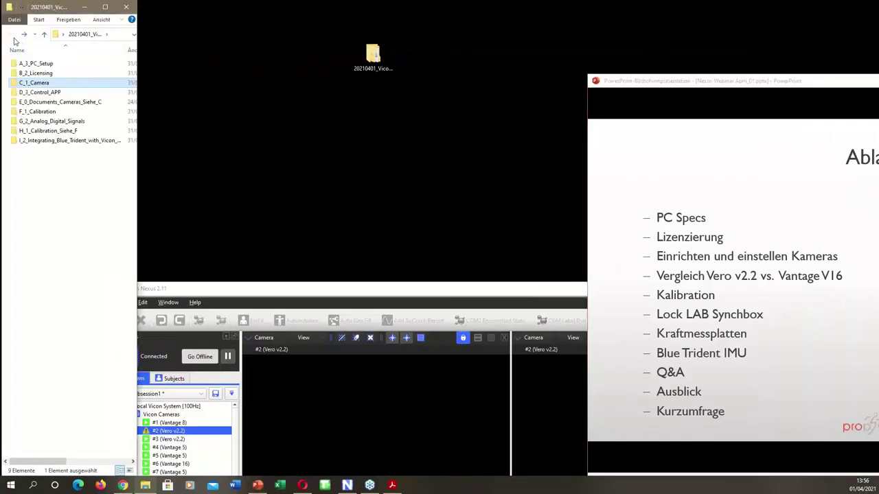
Look through the contents of the D_3_Control_APP folder and then the F_1_Calibration folder.
double_click(46, 94)
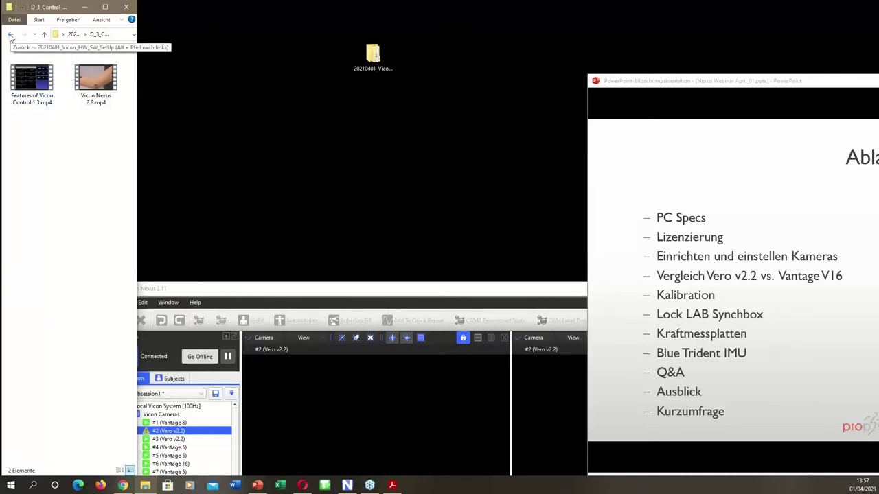
left_click(10, 38)
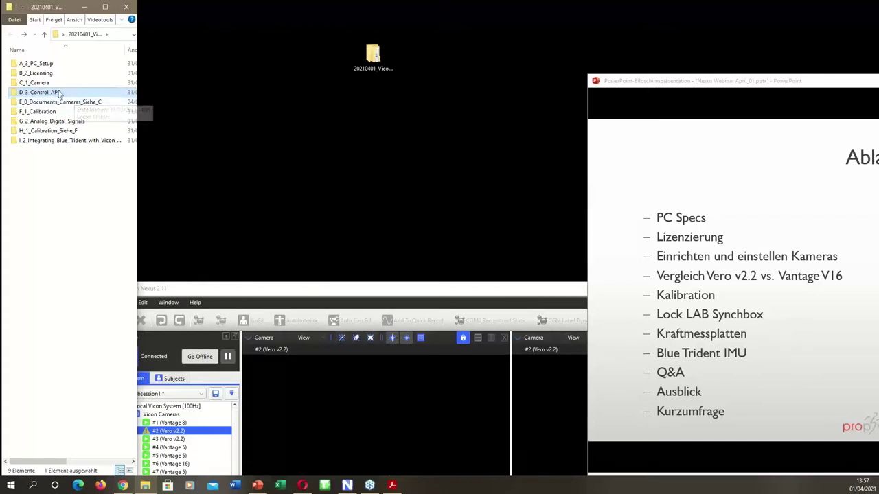
key("Up")
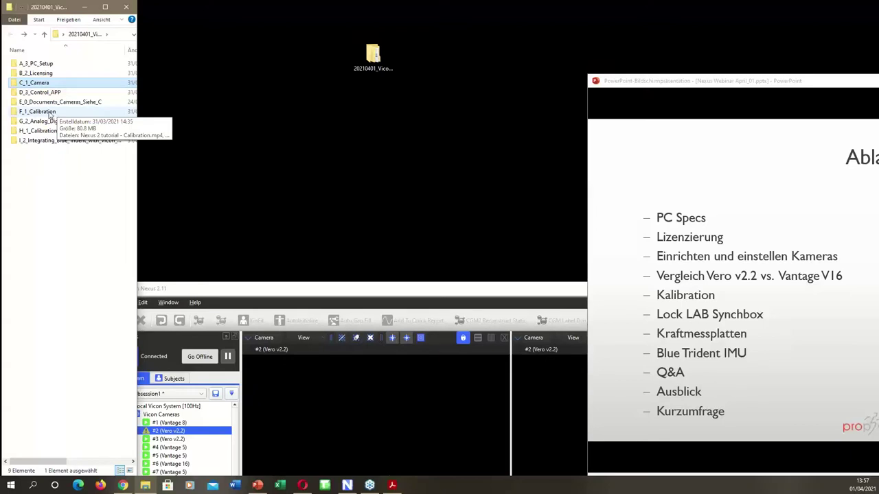
double_click(50, 114)
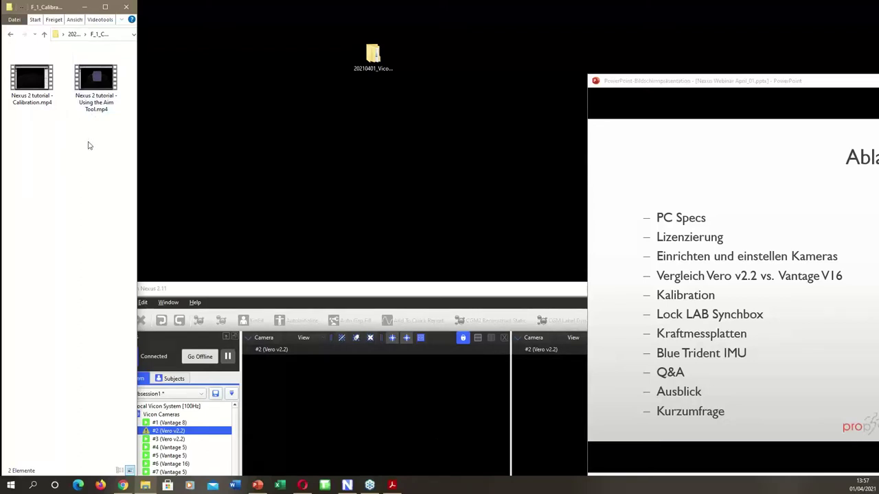
Maximise Vicon Nexus with the calibration tools showing, and display all Vicon and video cameras in a single unlocked camera view.
left_click(330, 291)
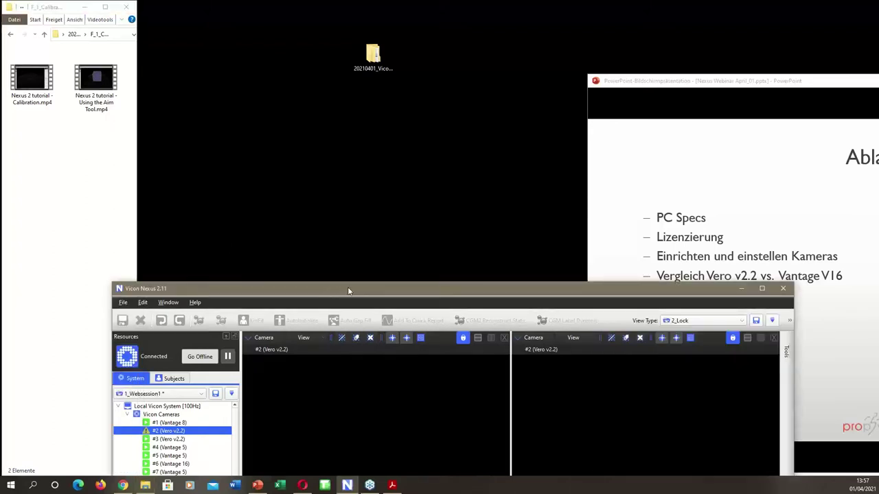
double_click(347, 291)
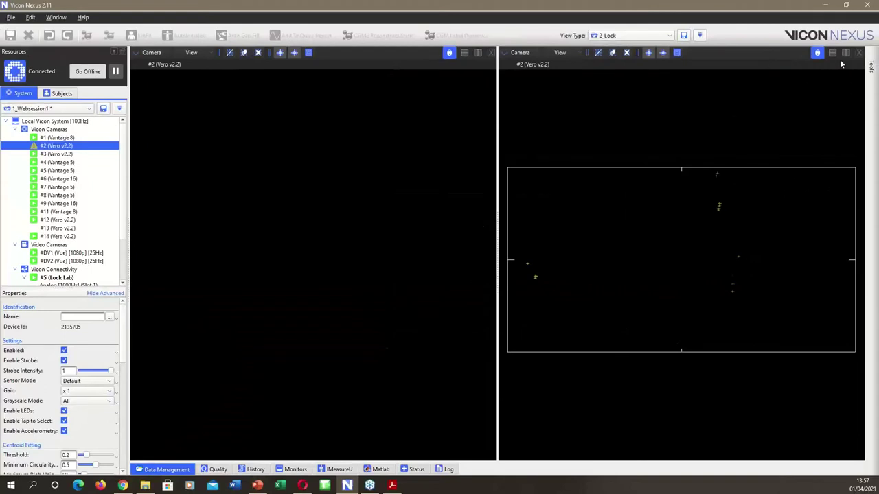
left_click(872, 63)
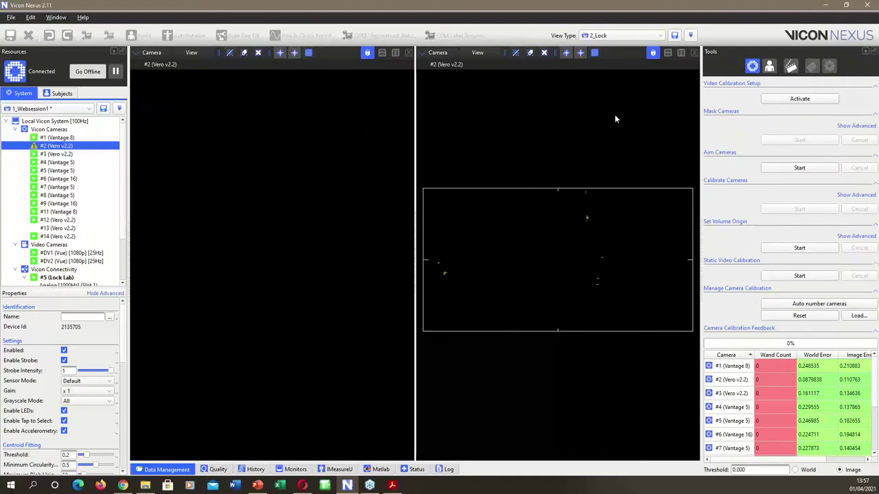
left_click_drag(77, 138, 58, 263)
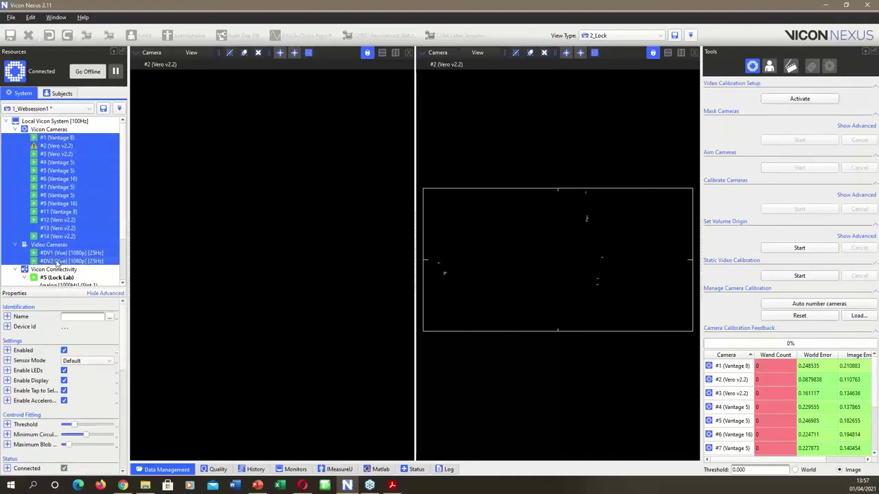
left_click(381, 54)
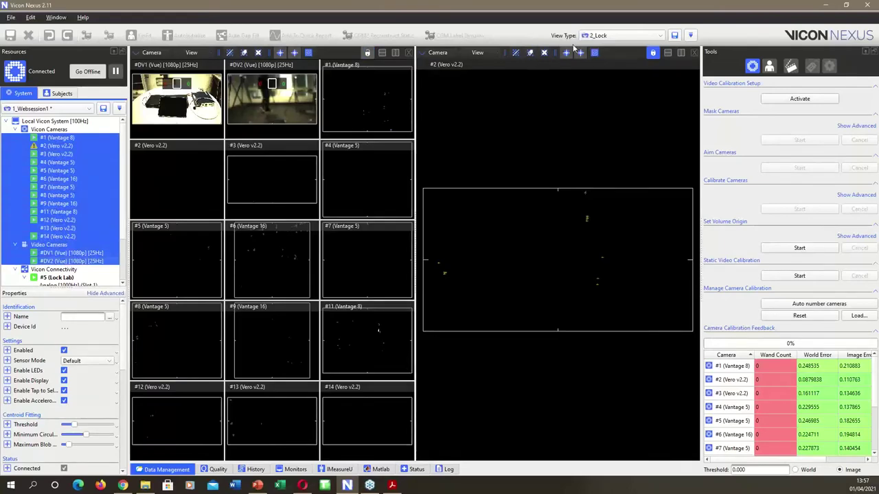
left_click(694, 53)
Replace the existing camera masks with newly recorded ones, saving the 1_Websession1 system configuration before masking.
left_click(259, 54)
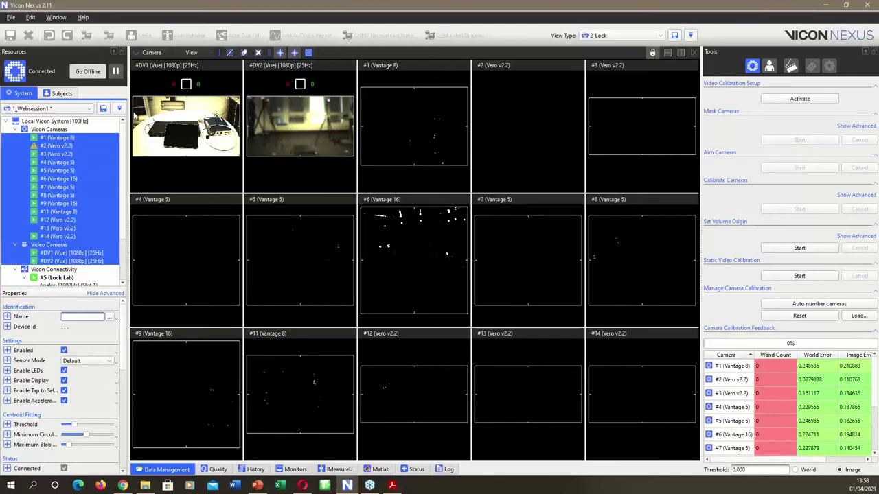
left_click(104, 110)
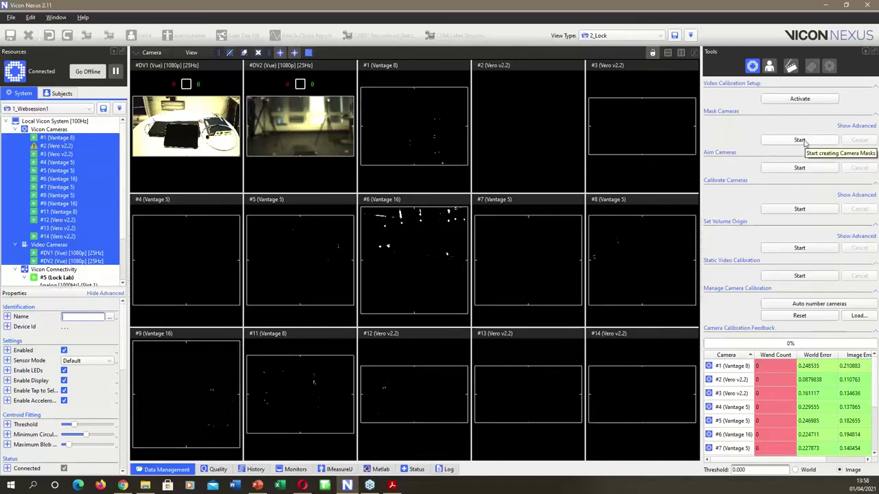
left_click(799, 140)
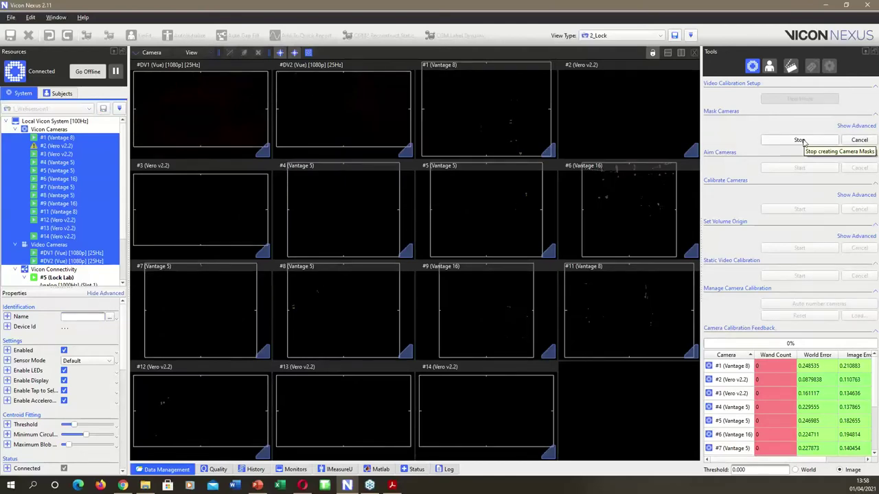
left_click(799, 140)
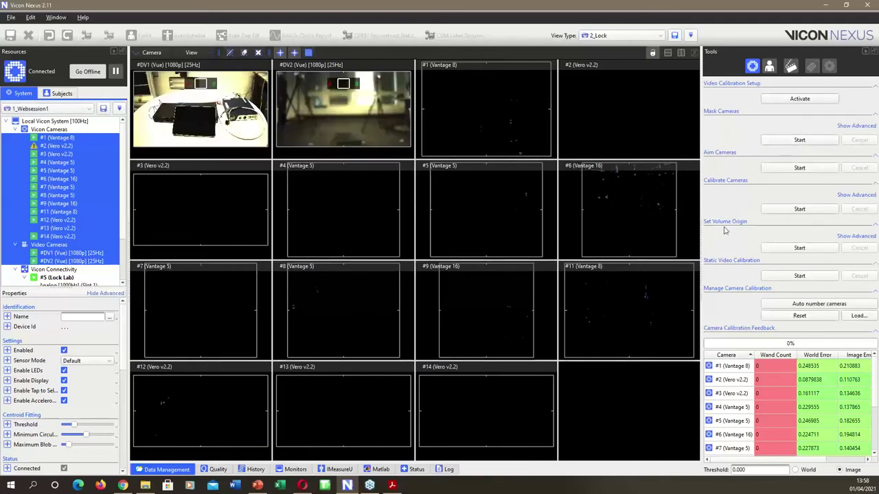
Run the wand calibration for the cameras and review each camera's wand count and errors in the calibration feedback.
left_click(789, 210)
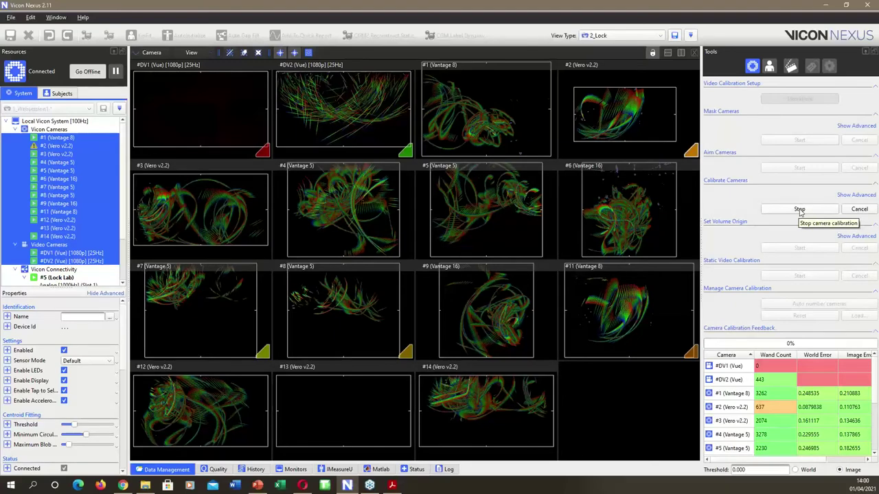
left_click(799, 210)
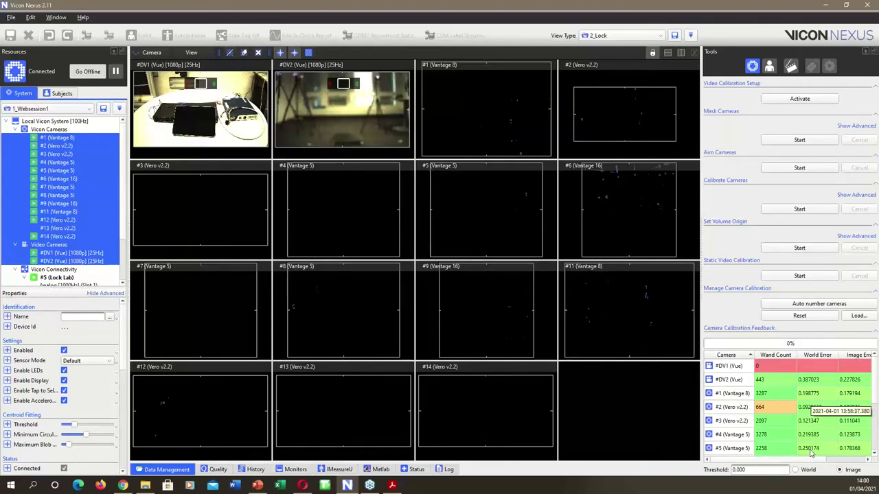
scroll(812, 408, "down", 3)
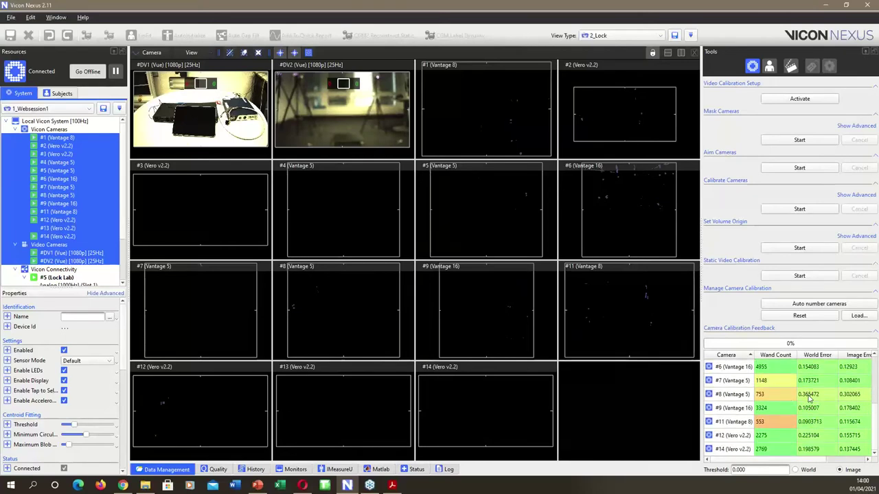
scroll(813, 415, "up", 3)
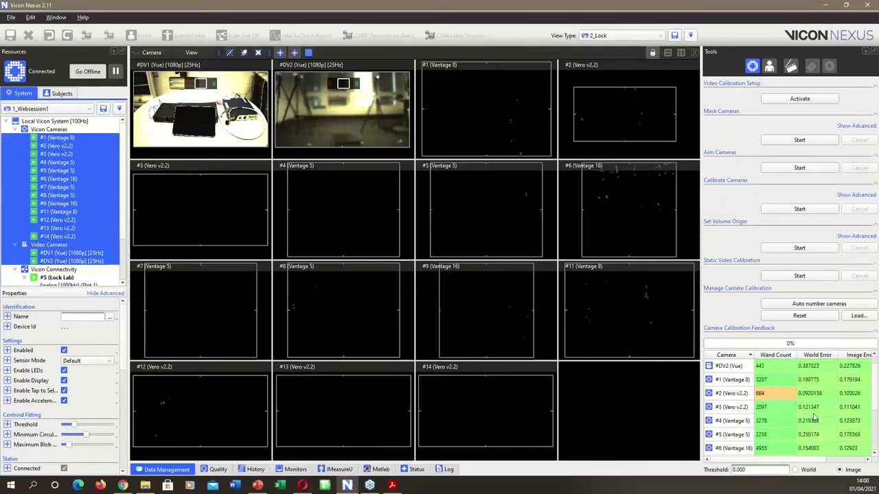
scroll(812, 403, "down", 3)
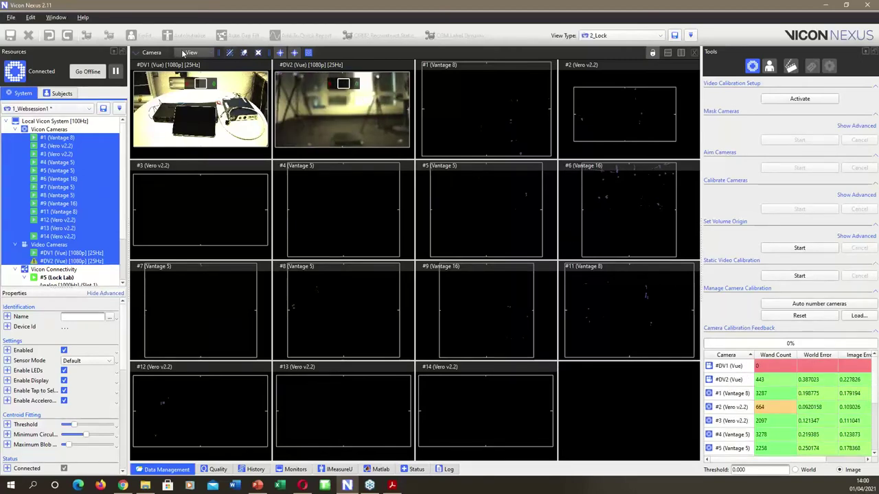
Switch the camera view to 3D Perspective and inspect the calibrated camera positions from several angles.
left_click(150, 54)
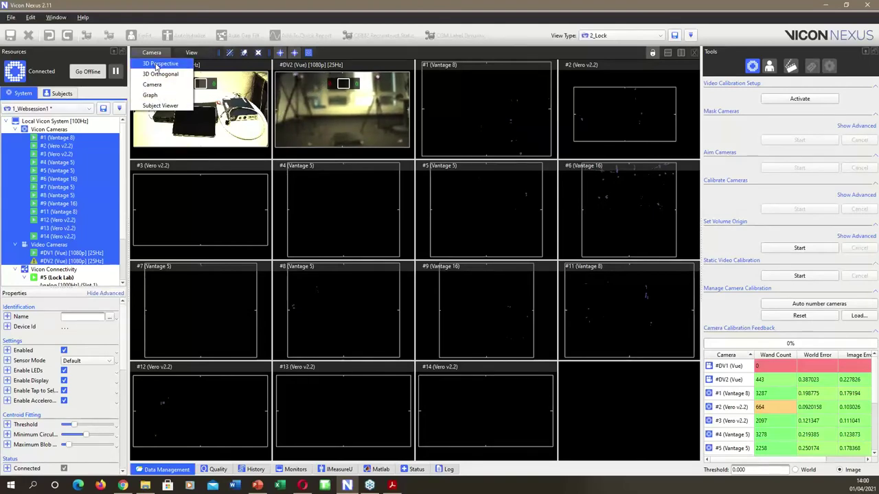
left_click(159, 64)
right_click_drag(349, 222, 424, 308)
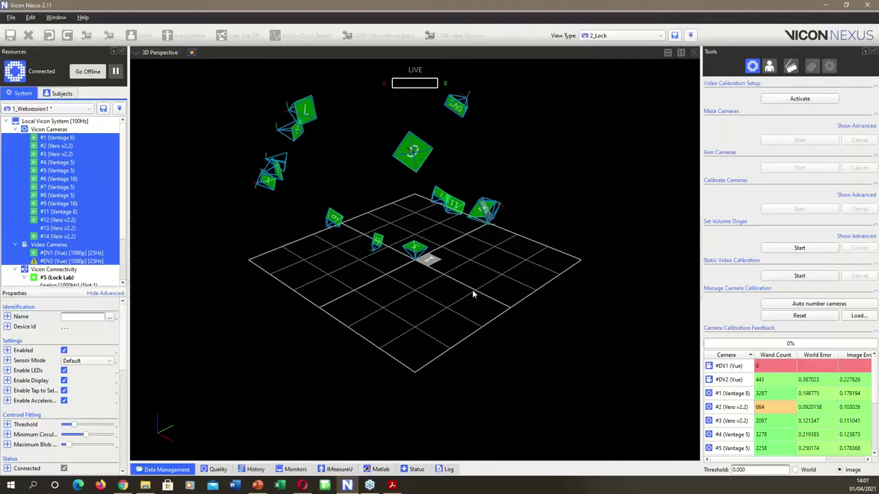
left_click_drag(473, 294, 502, 295)
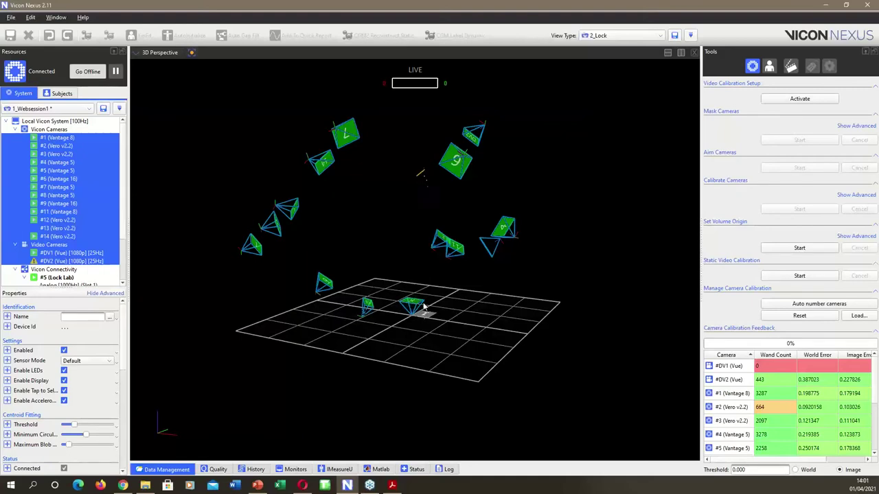
left_click_drag(442, 321, 409, 125)
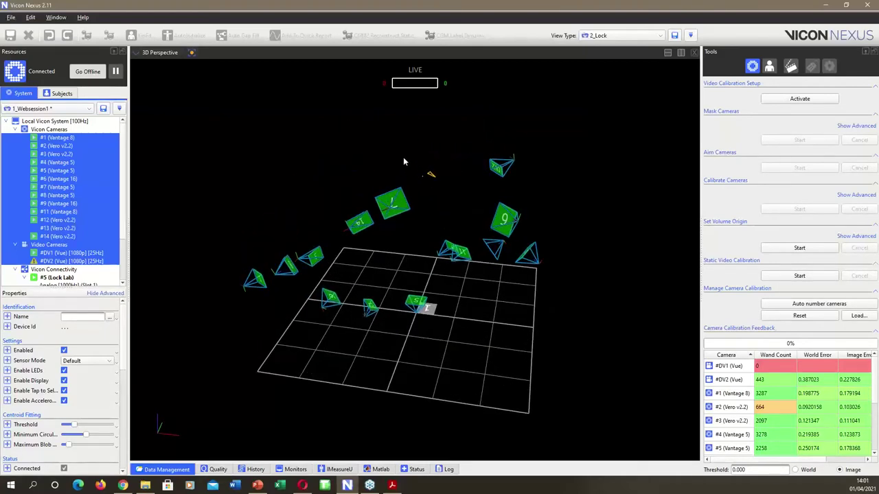
left_click_drag(454, 217, 474, 180)
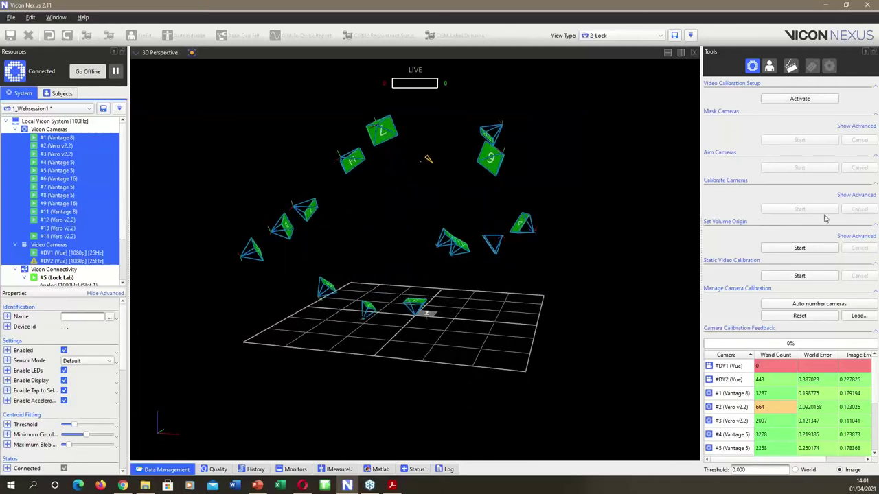
Set the volume origin and inspect the realigned camera arrangement around the floor grid.
left_click(799, 247)
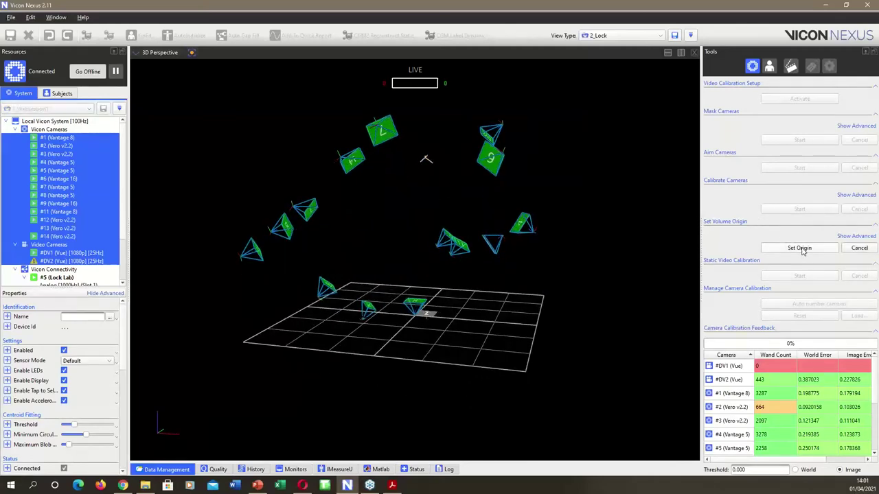
left_click(799, 248)
left_click_drag(582, 264, 495, 313)
scroll(506, 233, "up", 5)
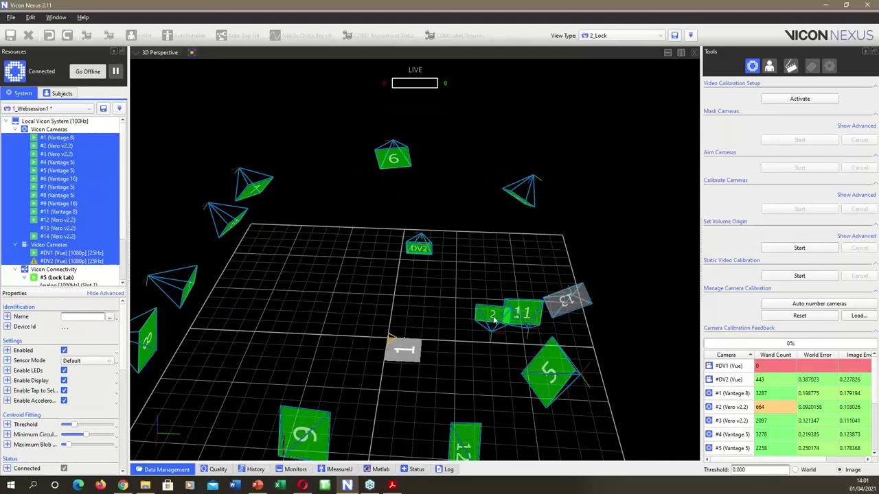
left_click_drag(512, 329, 527, 315)
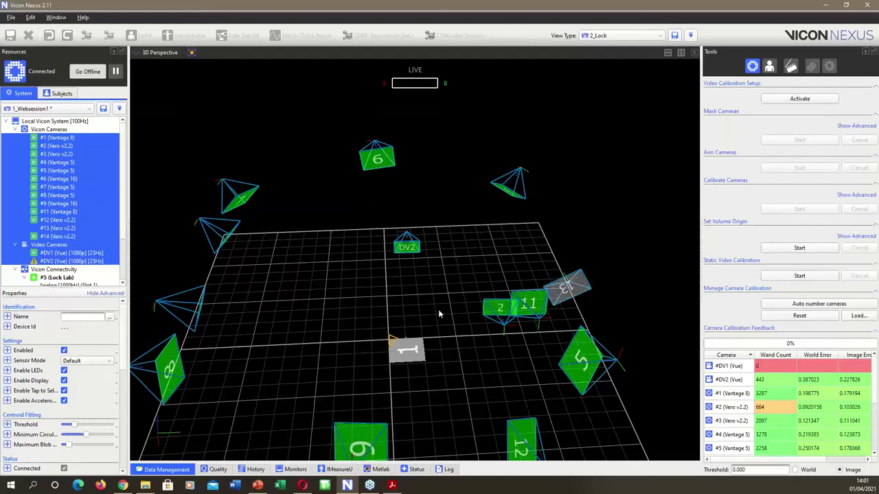
left_click_drag(445, 311, 453, 343)
left_click_drag(480, 302, 458, 269)
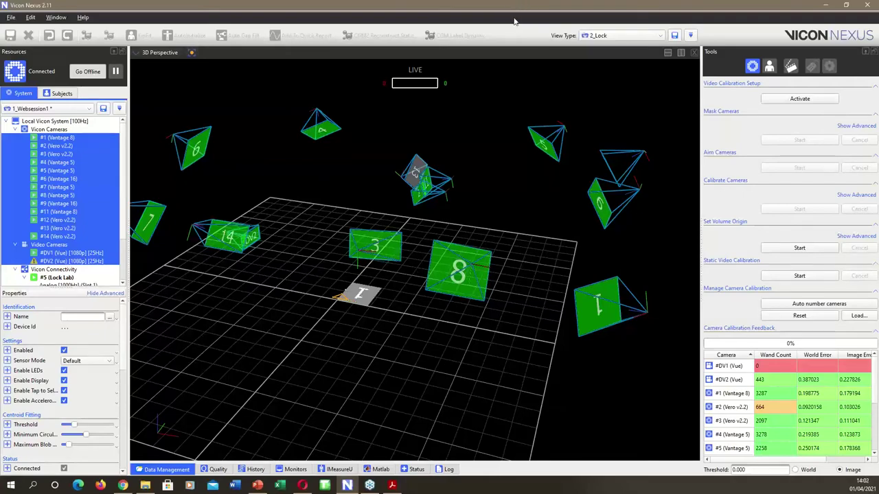
Uncover the folder window, open G_2_Analog_Digital_Signals, and look through its 0_Documents_Lock subfolder before returning to it.
left_click_drag(523, 8, 530, 81)
left_click(11, 35)
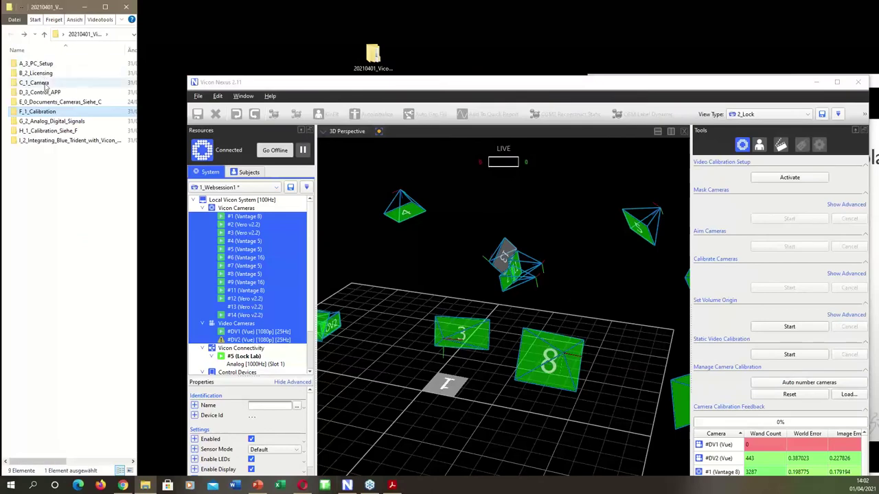
double_click(69, 122)
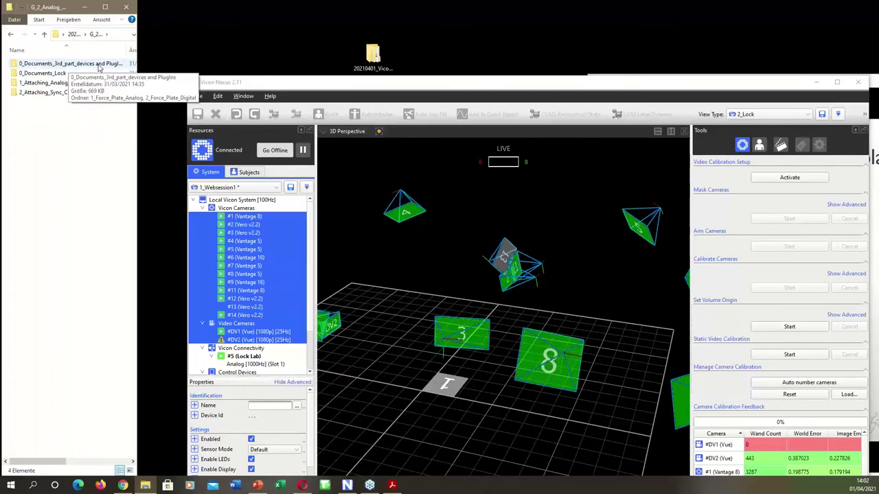
double_click(66, 73)
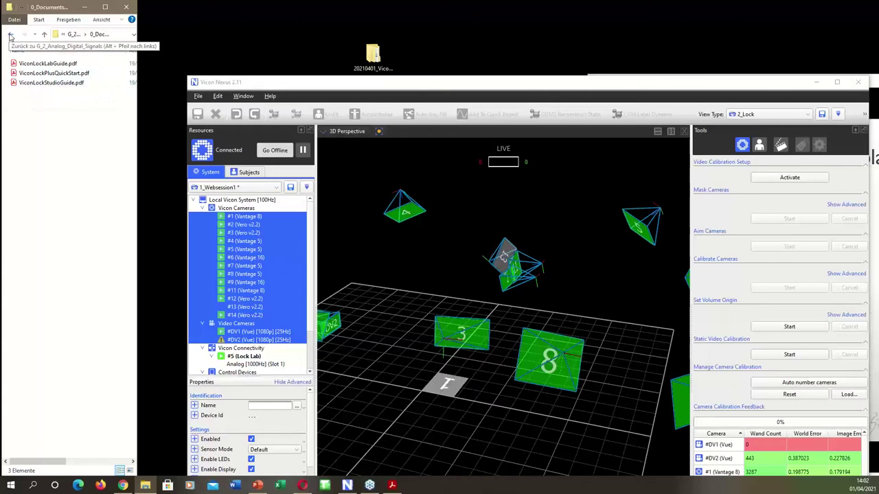
left_click(10, 37)
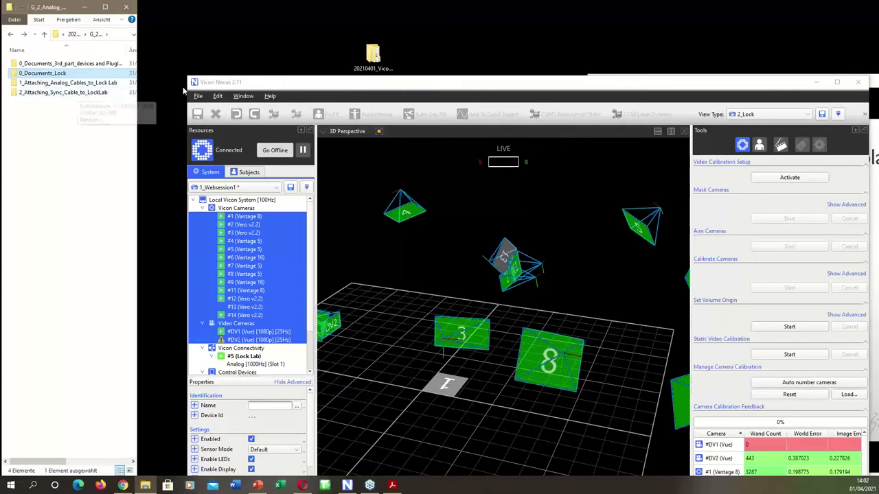
Maximise Vicon Nexus and split the 3D Perspective view horizontally, with a Graph view beneath it.
double_click(407, 81)
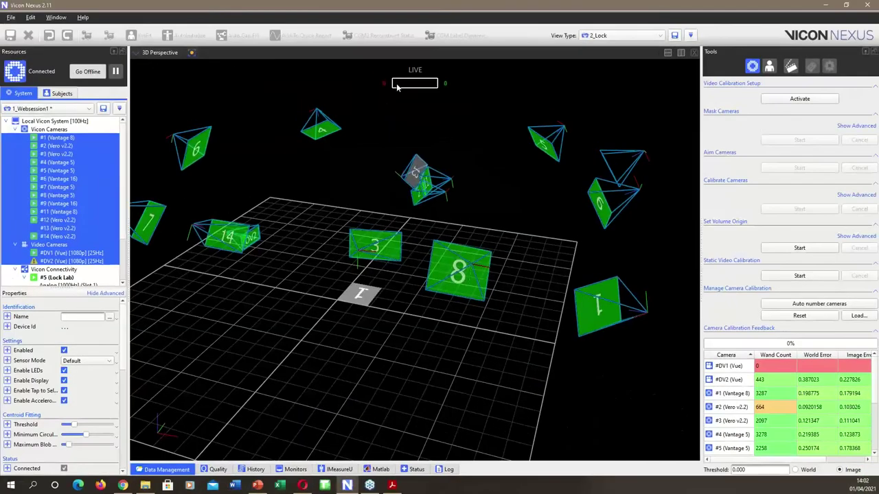
left_click(681, 55)
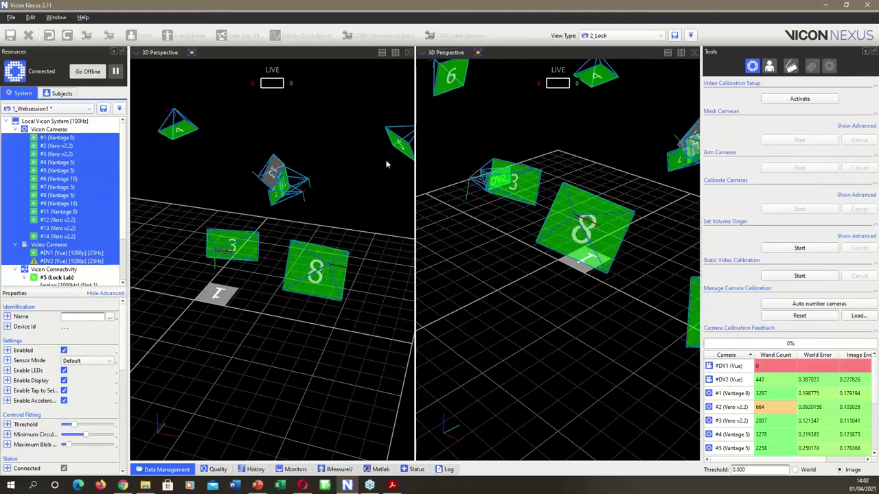
left_click(693, 53)
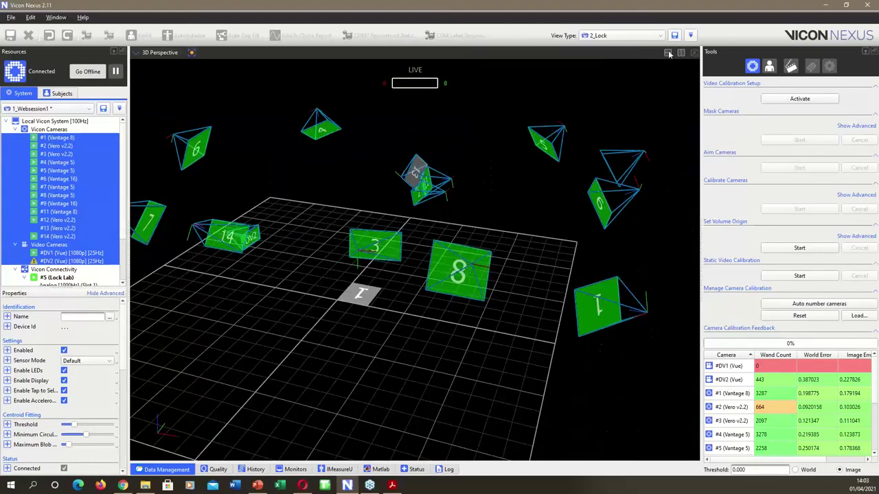
left_click(668, 54)
left_click(162, 261)
left_click(157, 309)
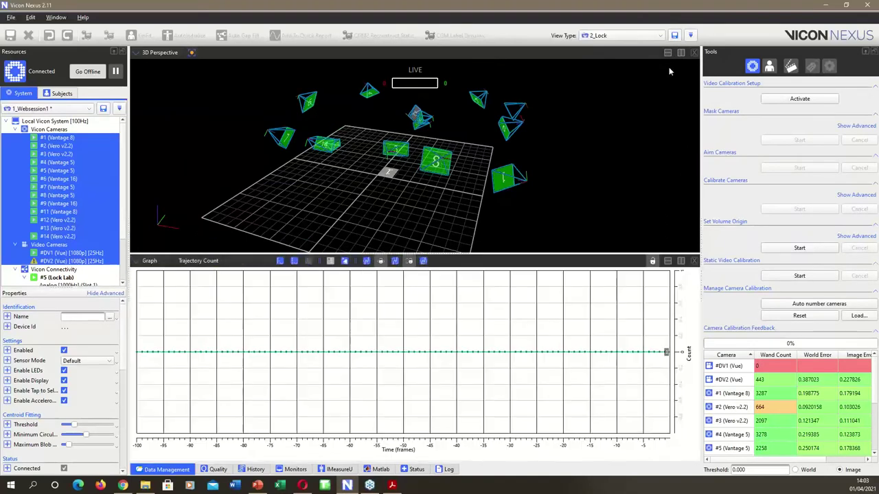
Split the 3D Perspective view vertically to add a Camera view beside it, locked to the #DV1 (Vue) video camera.
left_click(681, 53)
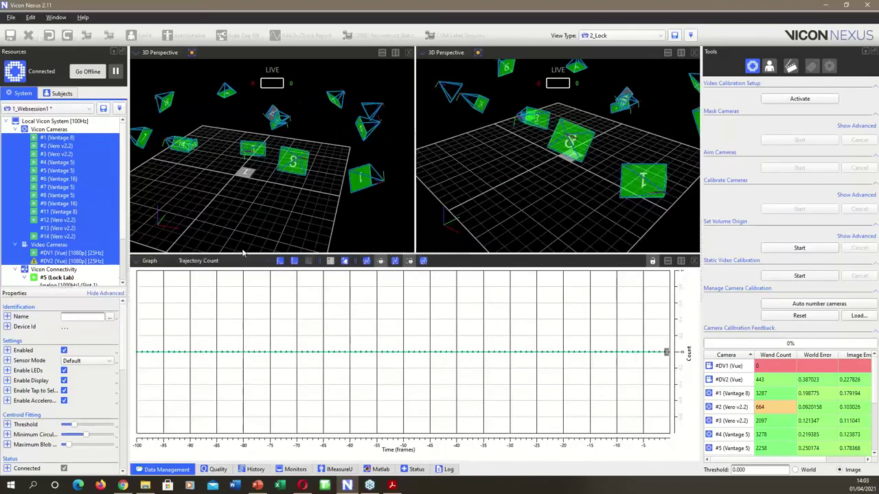
left_click(63, 260)
left_click(439, 53)
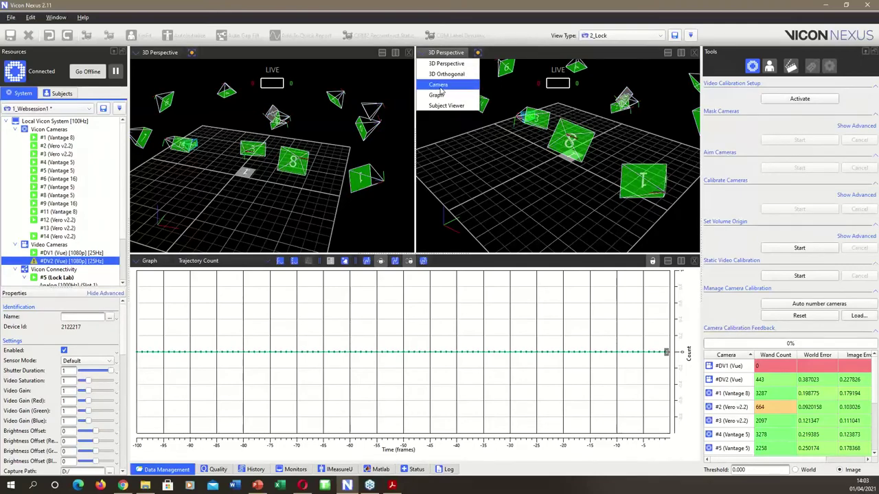
left_click(440, 86)
left_click(93, 254)
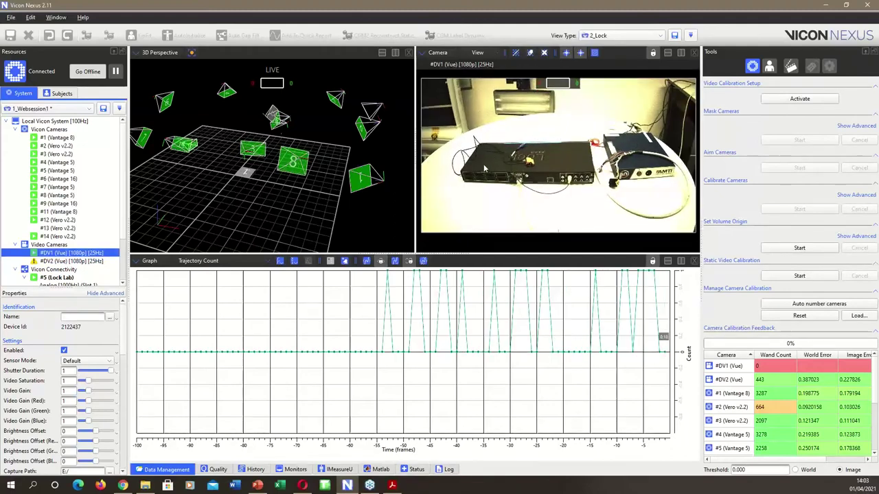
left_click(652, 52)
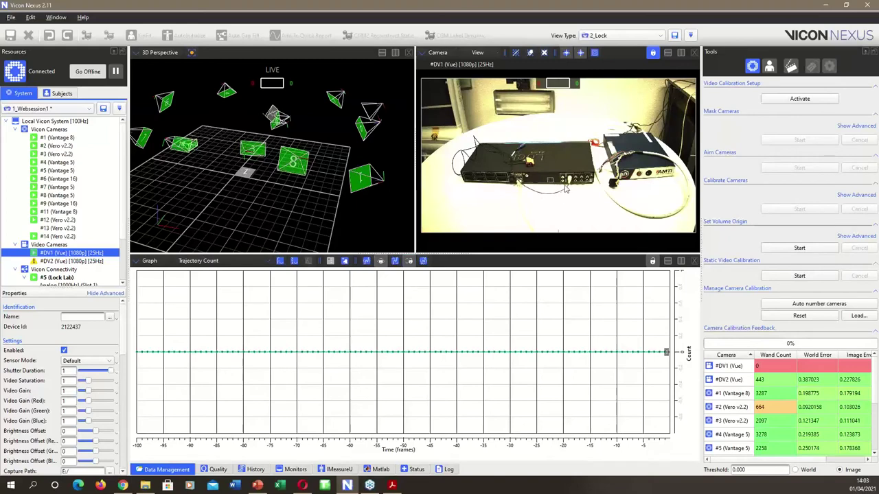
Examine the Lock Lab unit's rear connectors and the hand-held analog connector up close in the #DV1 (Vue) video feed.
scroll(549, 194, "up", 5)
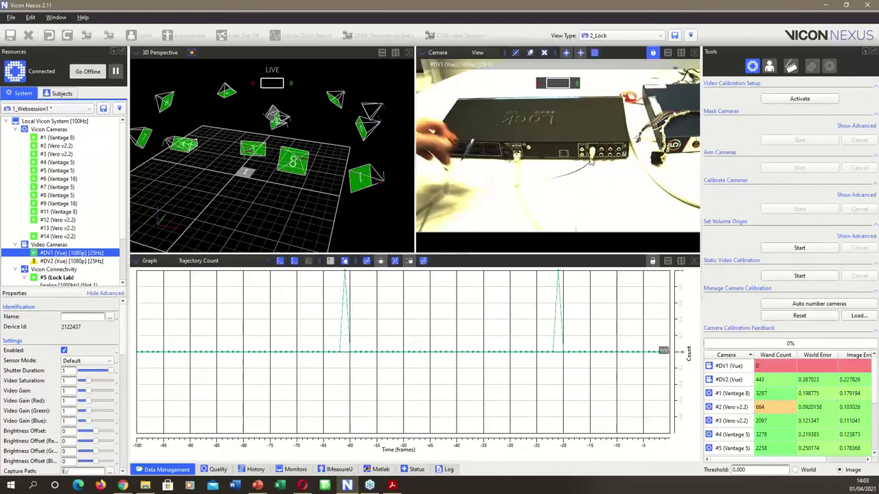
scroll(508, 202, "down", 3)
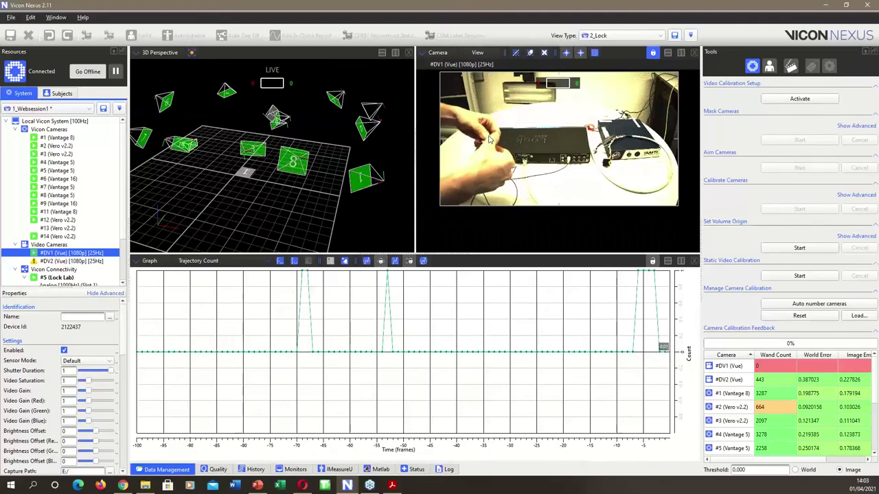
scroll(505, 113, "up", 3)
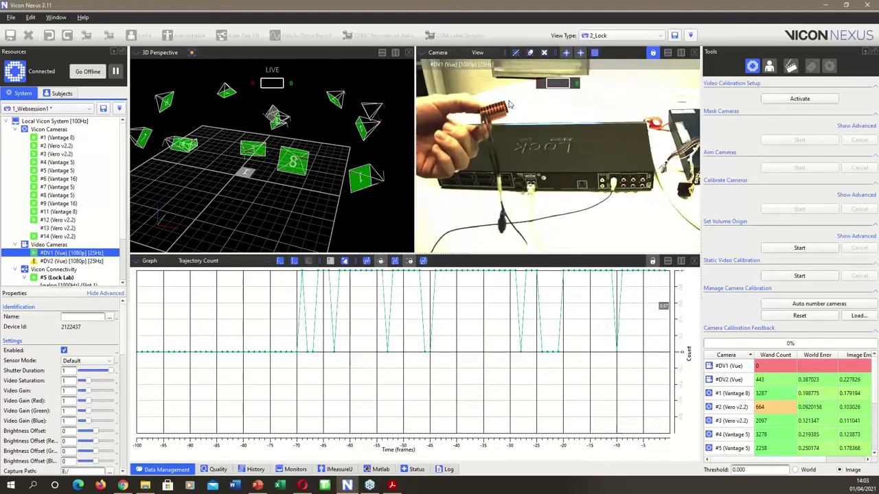
scroll(509, 105, "up", 2)
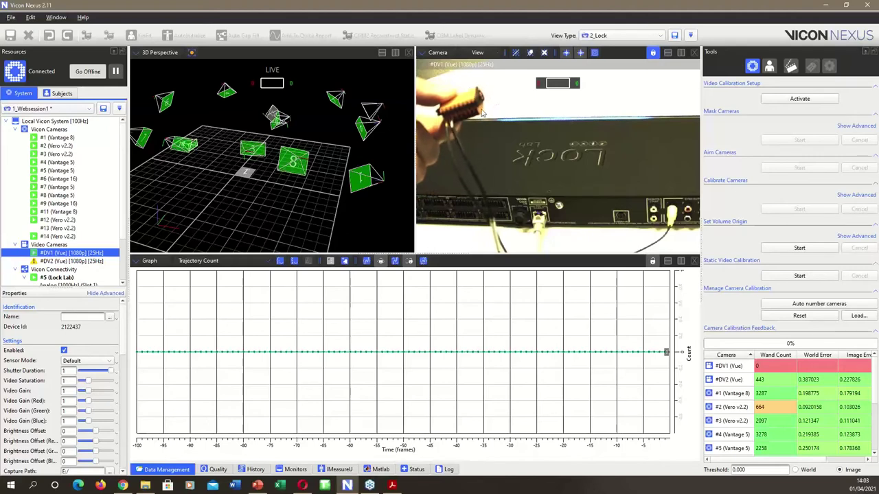
scroll(506, 126, "down", 2)
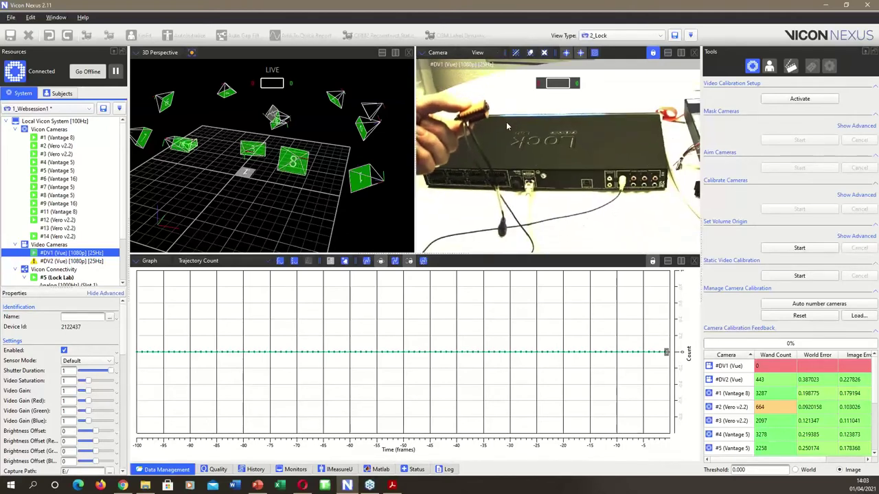